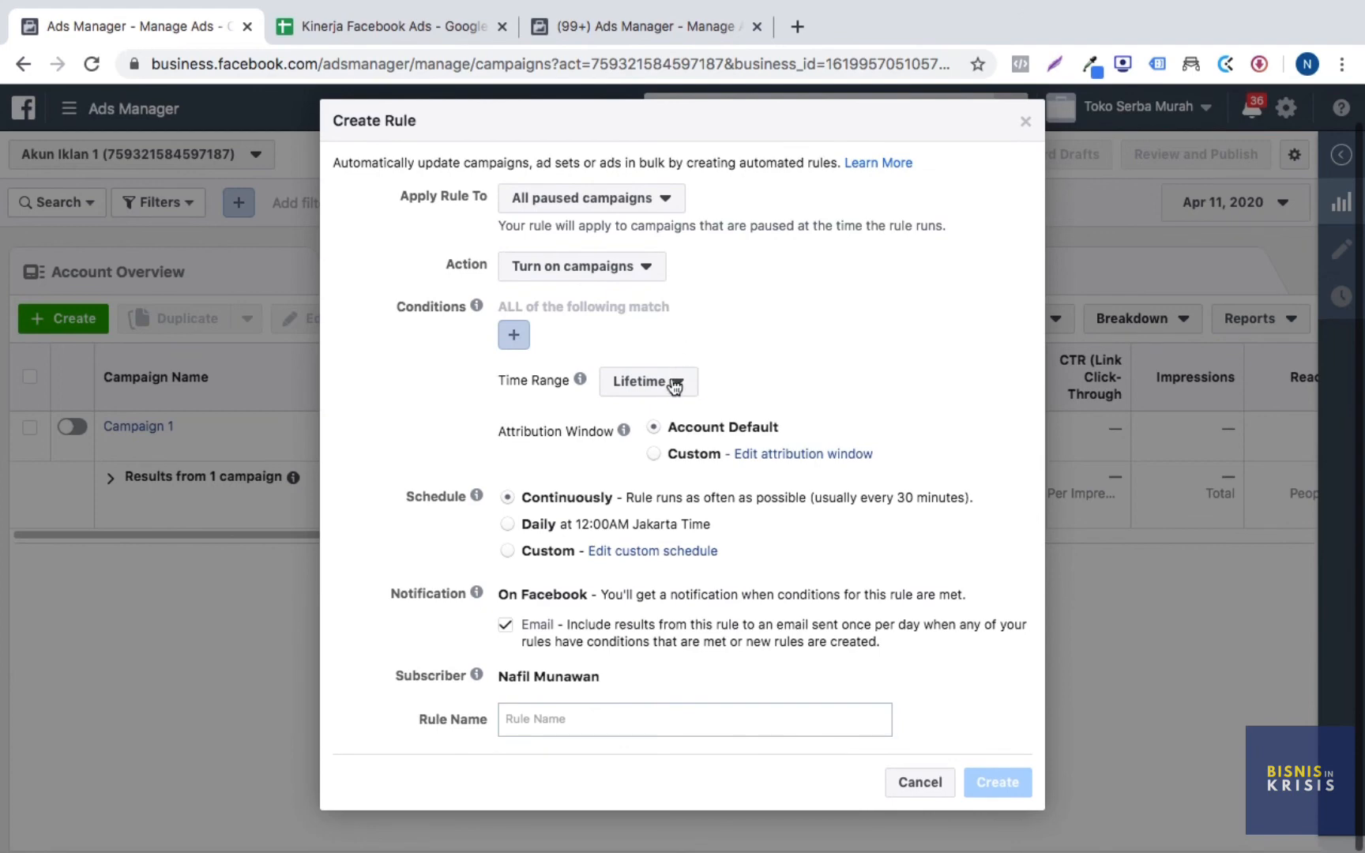
- Set the rule's time range to Today and enable every day from Sunday to Saturday in its custom schedule
click(674, 387)
click(674, 445)
click(600, 553)
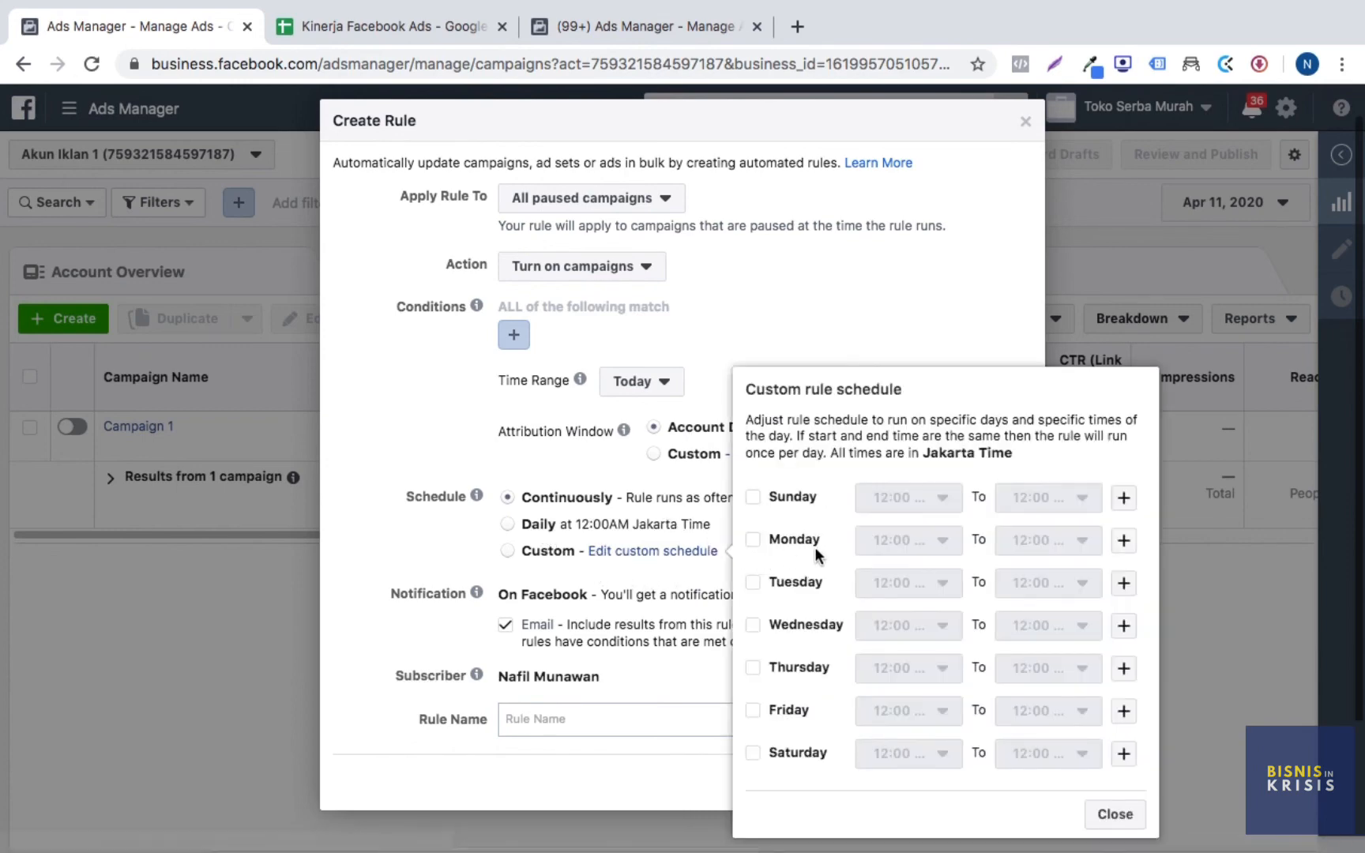
click(754, 498)
click(754, 542)
click(755, 584)
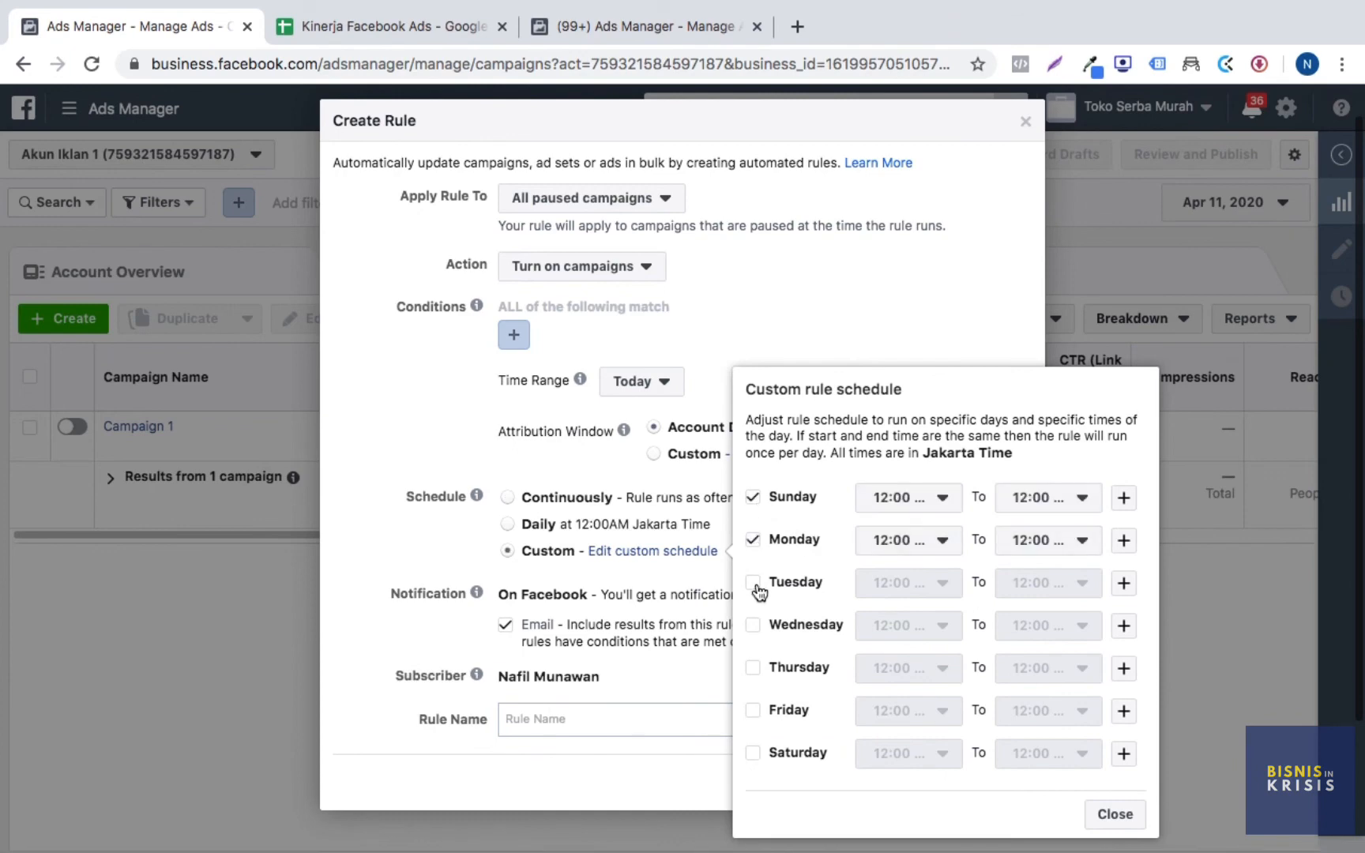
click(754, 627)
click(754, 671)
click(754, 711)
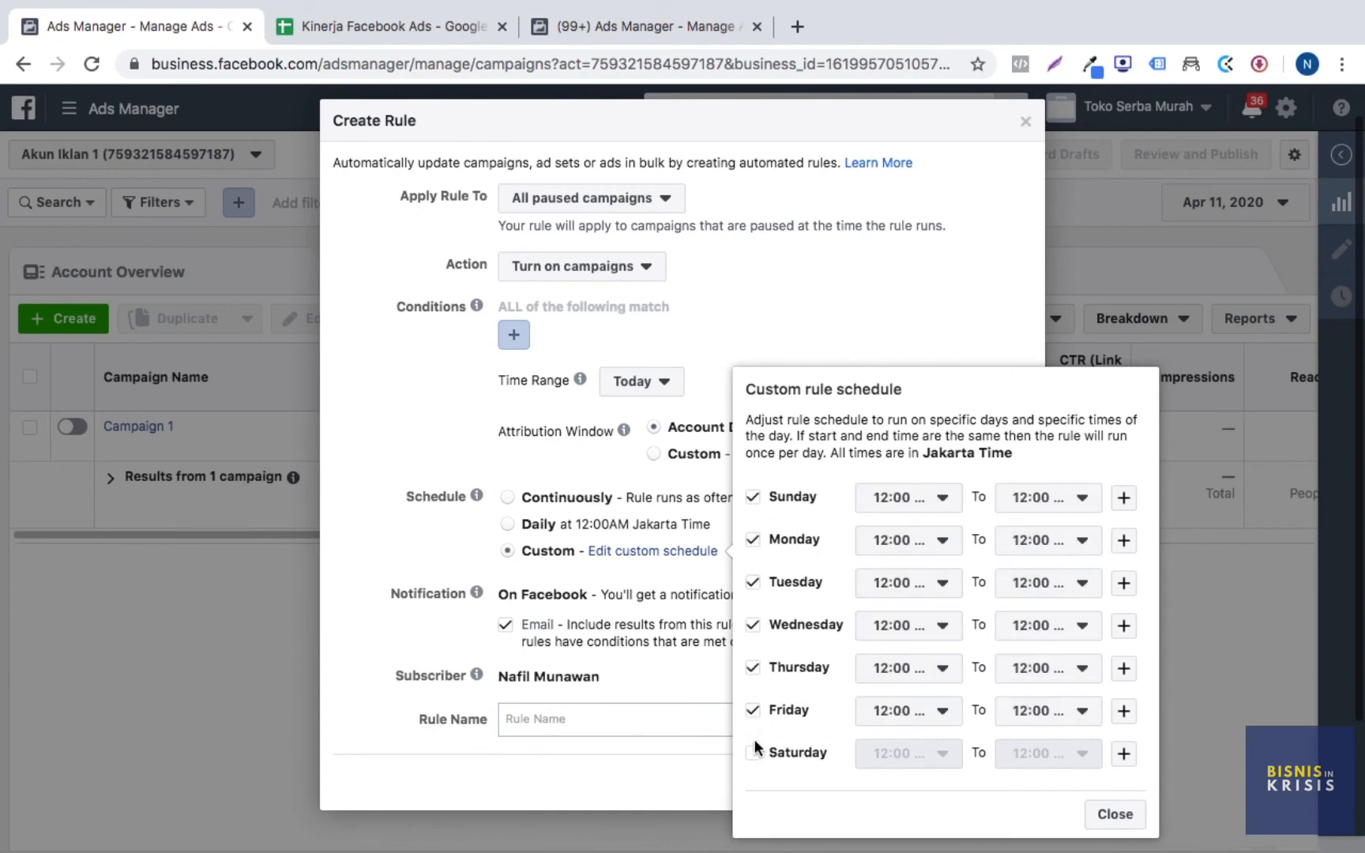
click(754, 756)
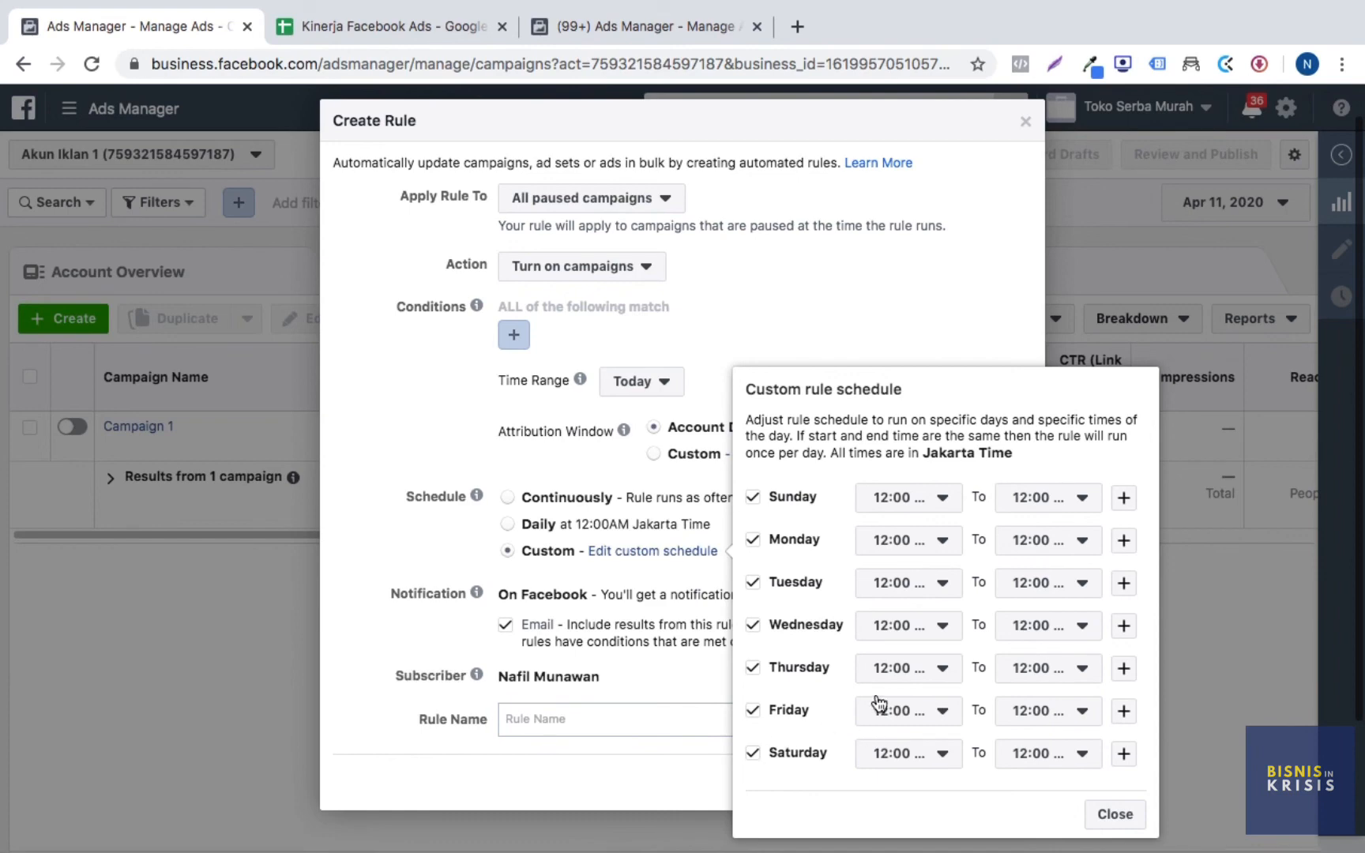
- Set Sunday's start time in the custom rule schedule to 5:00 AM and close the schedule
click(940, 499)
scroll(921, 601, down, 2)
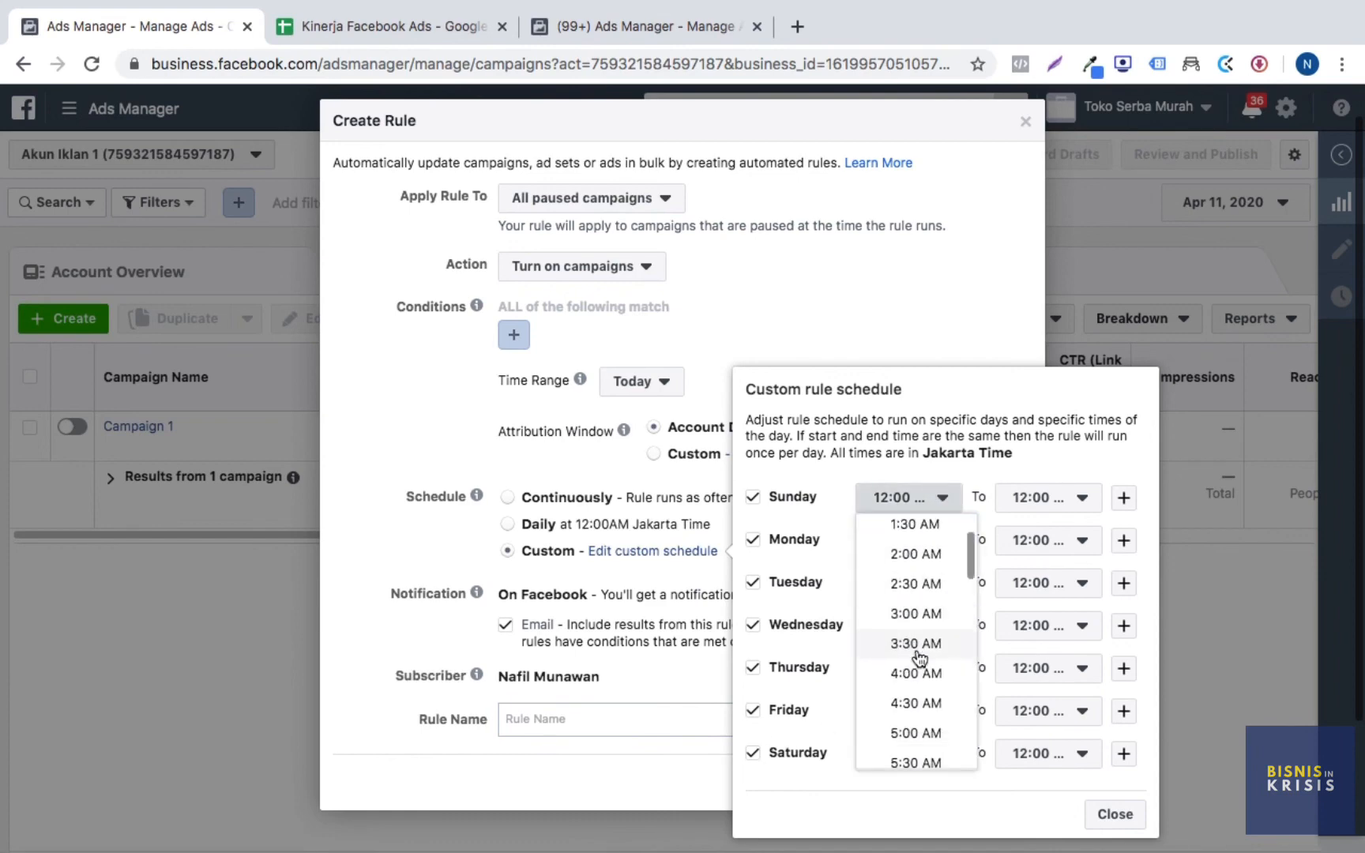
click(924, 731)
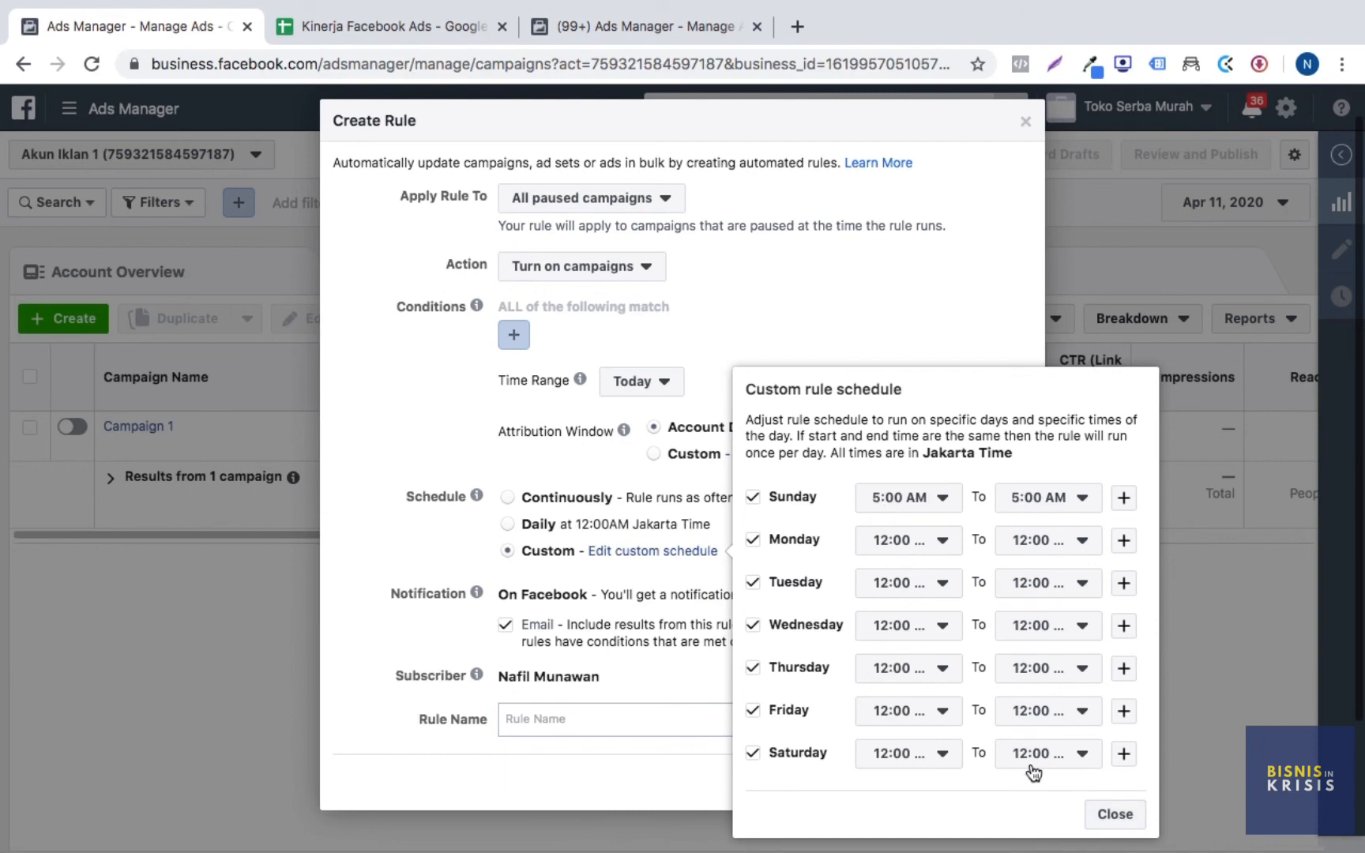
click(1115, 819)
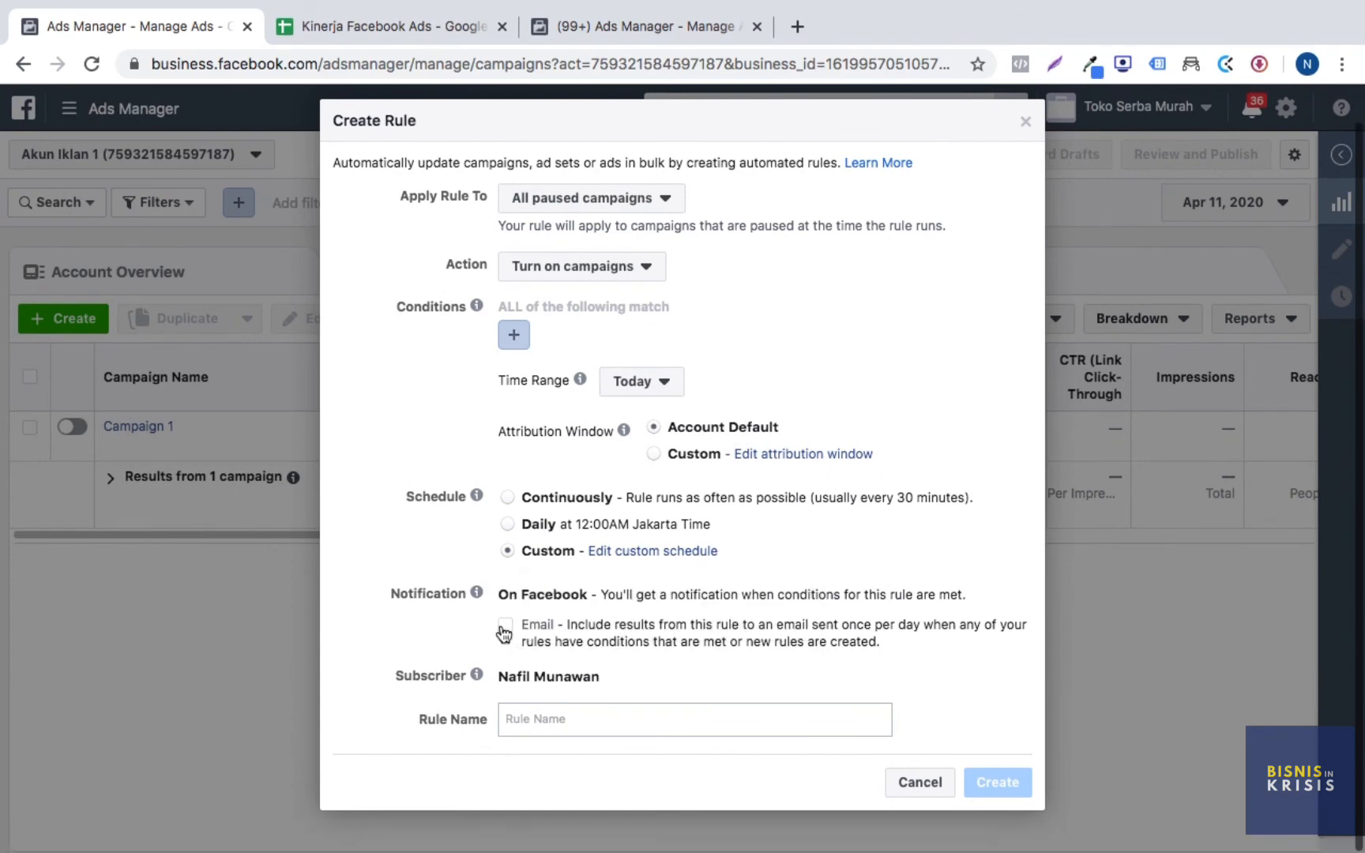
- Turn off the rule's email notification, create the rule as "NYALA HARIAN" and dismiss the confirmation
click(511, 626)
click(559, 715)
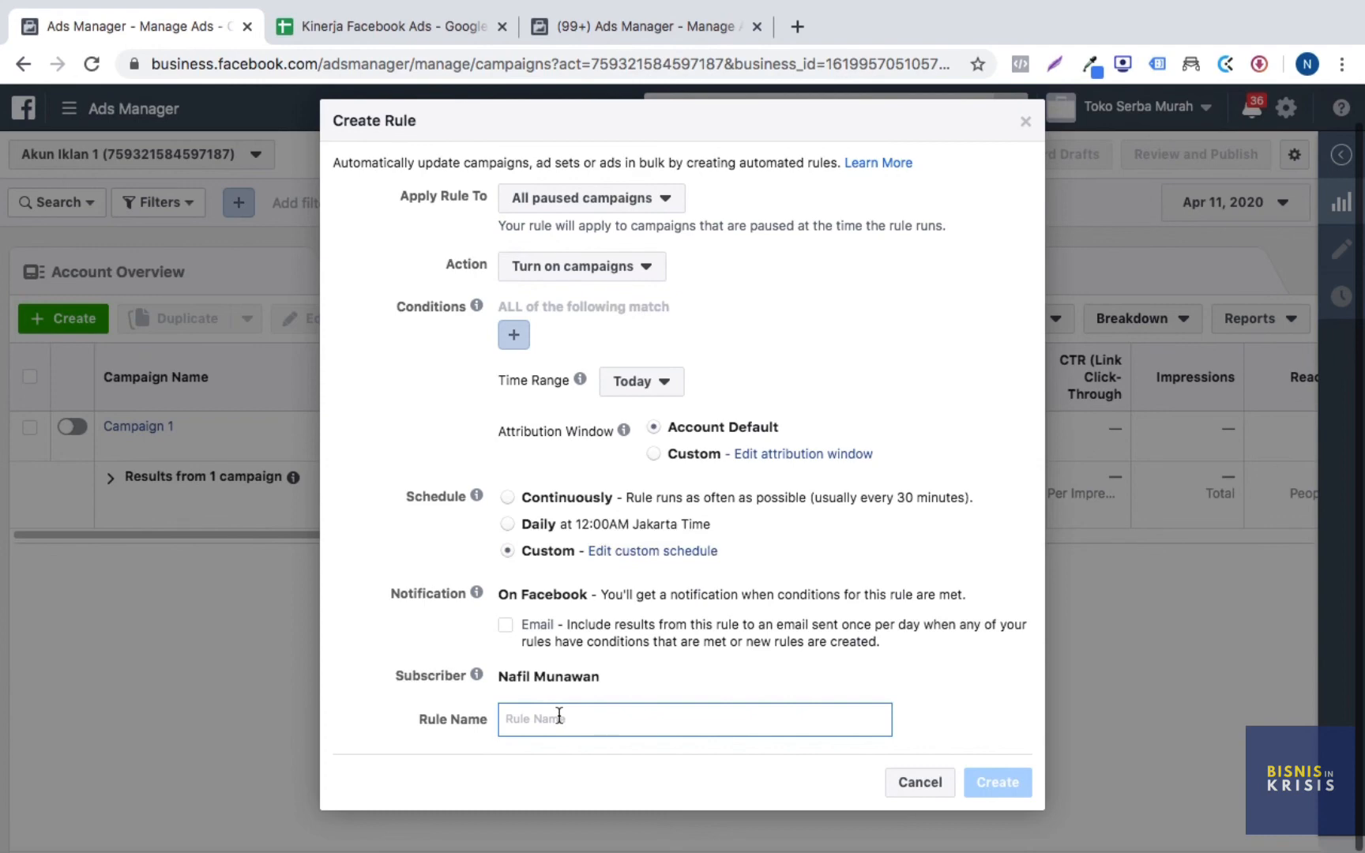
text(NAFIL)
key(BackSpace)
key(BackSpace)
key(BackSpace)
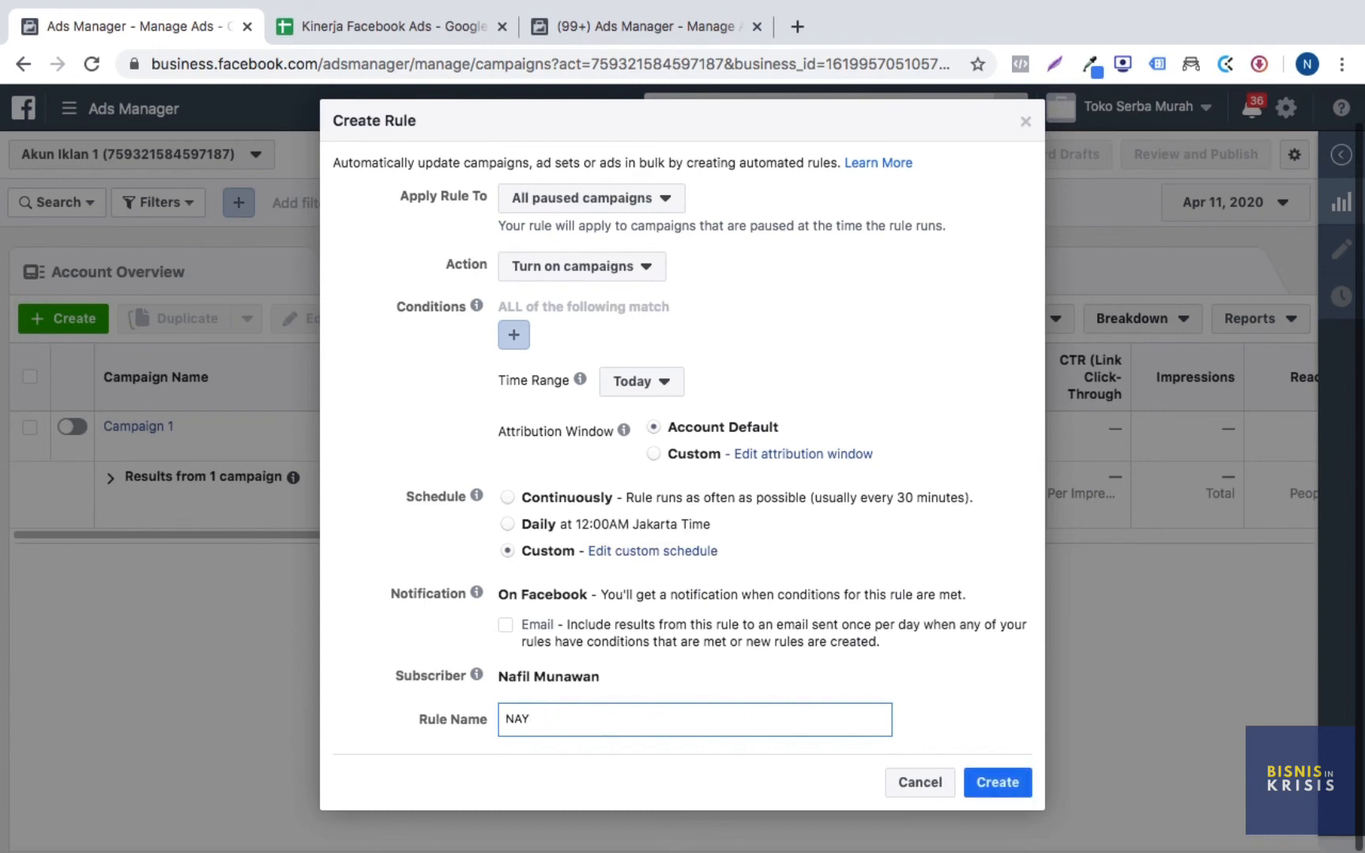
key(BackSpace)
text(YALA HARIAN)
click(997, 780)
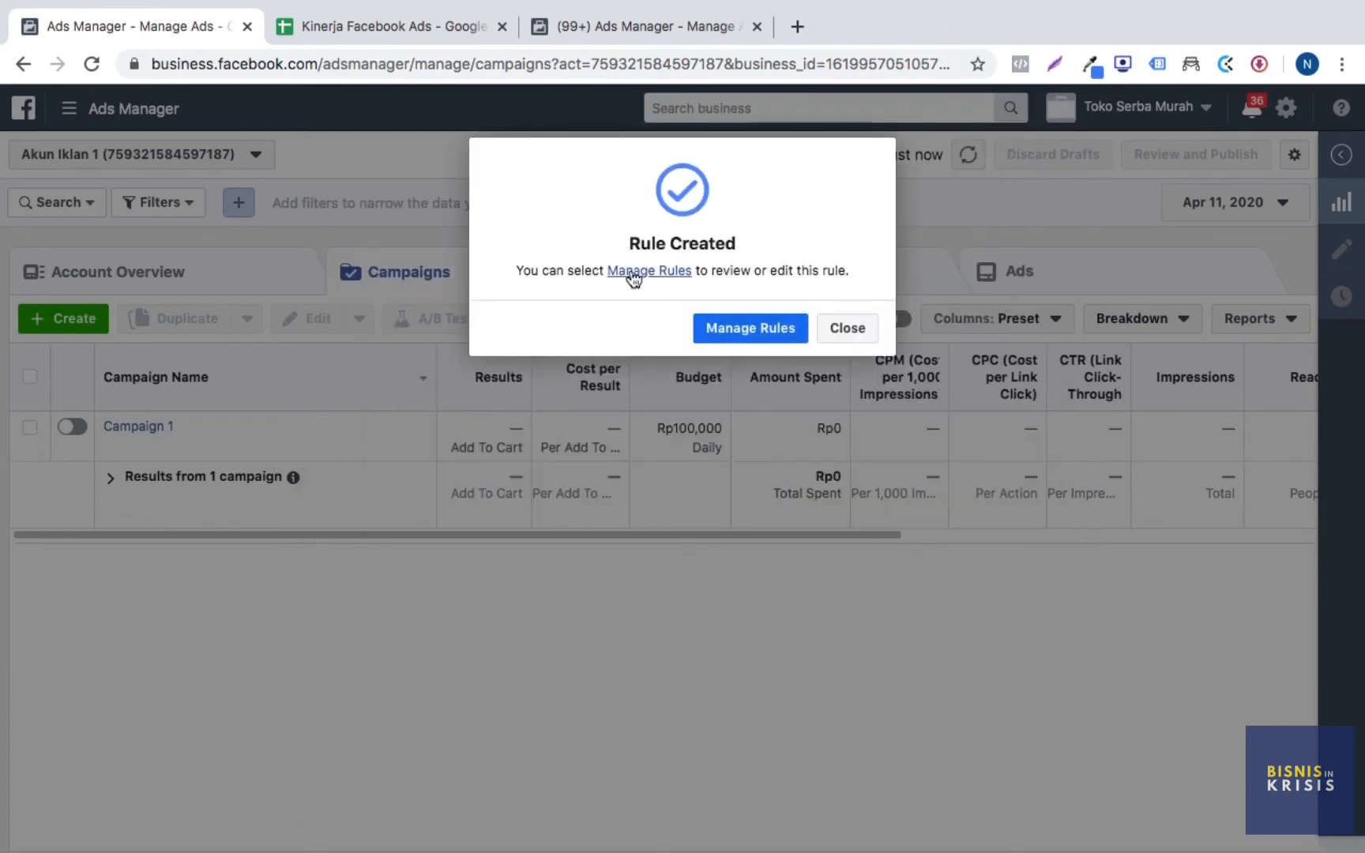
click(857, 327)
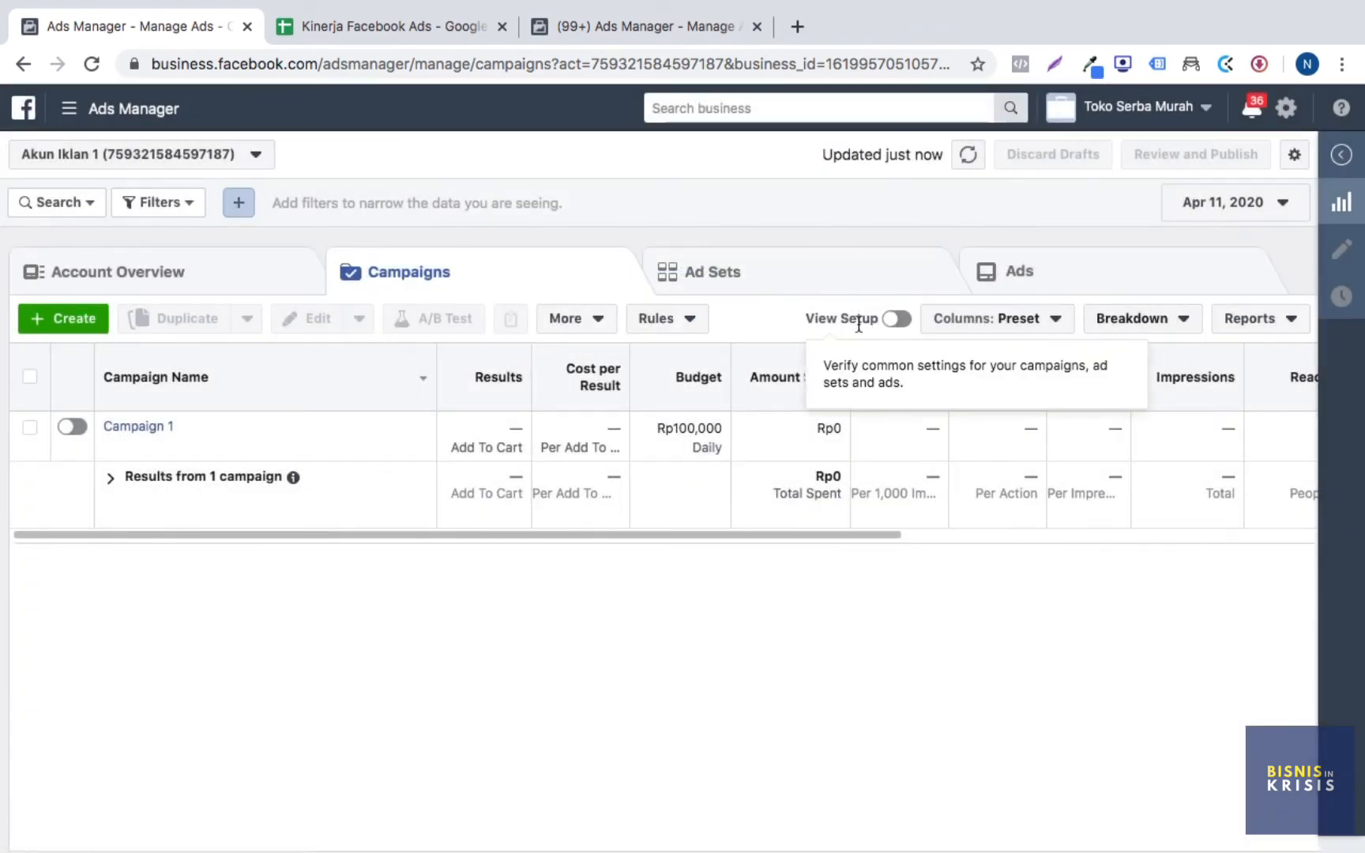
- Start a new rule that turns off all active campaigns and remove its default Cost Per Result condition
click(695, 316)
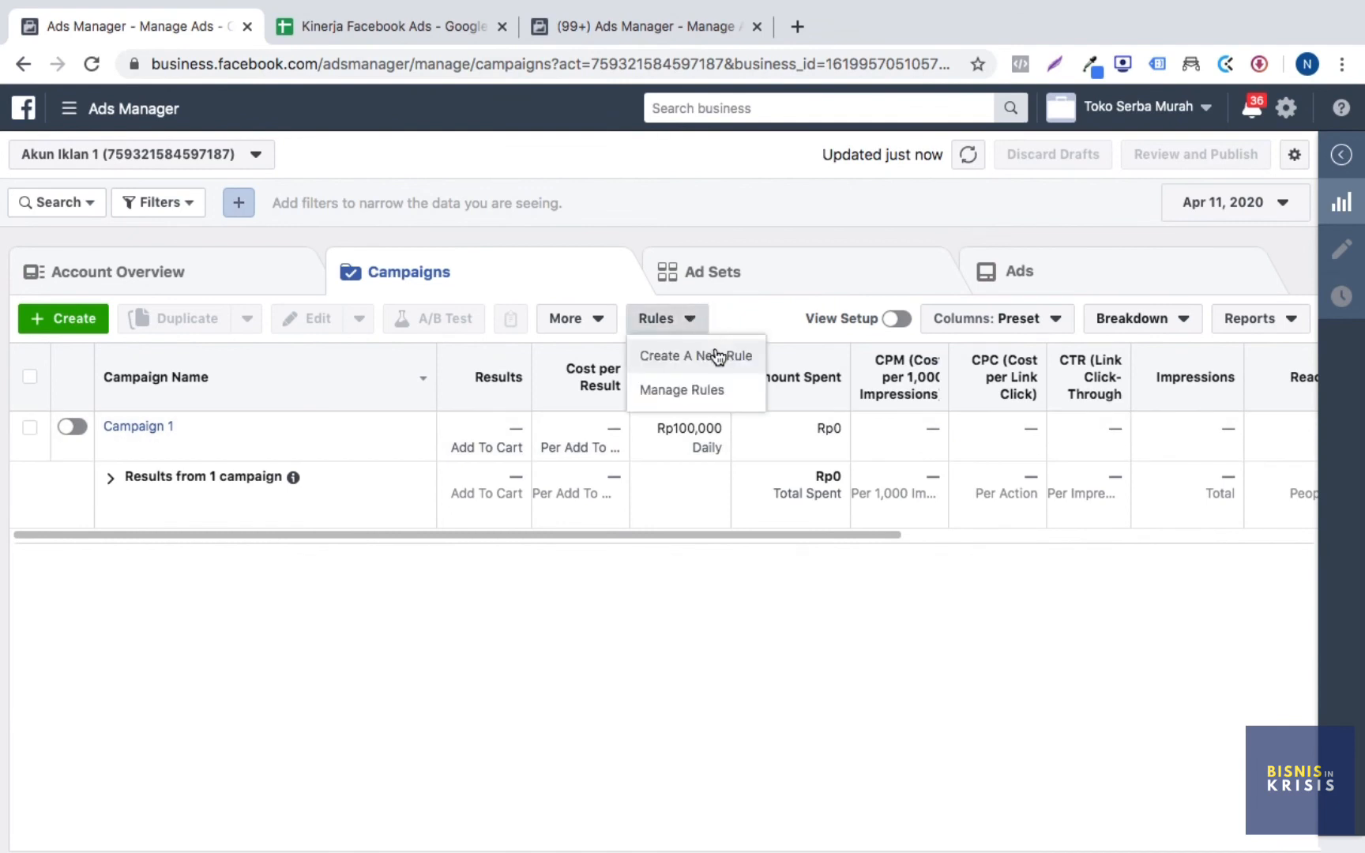
click(679, 324)
click(684, 323)
click(714, 357)
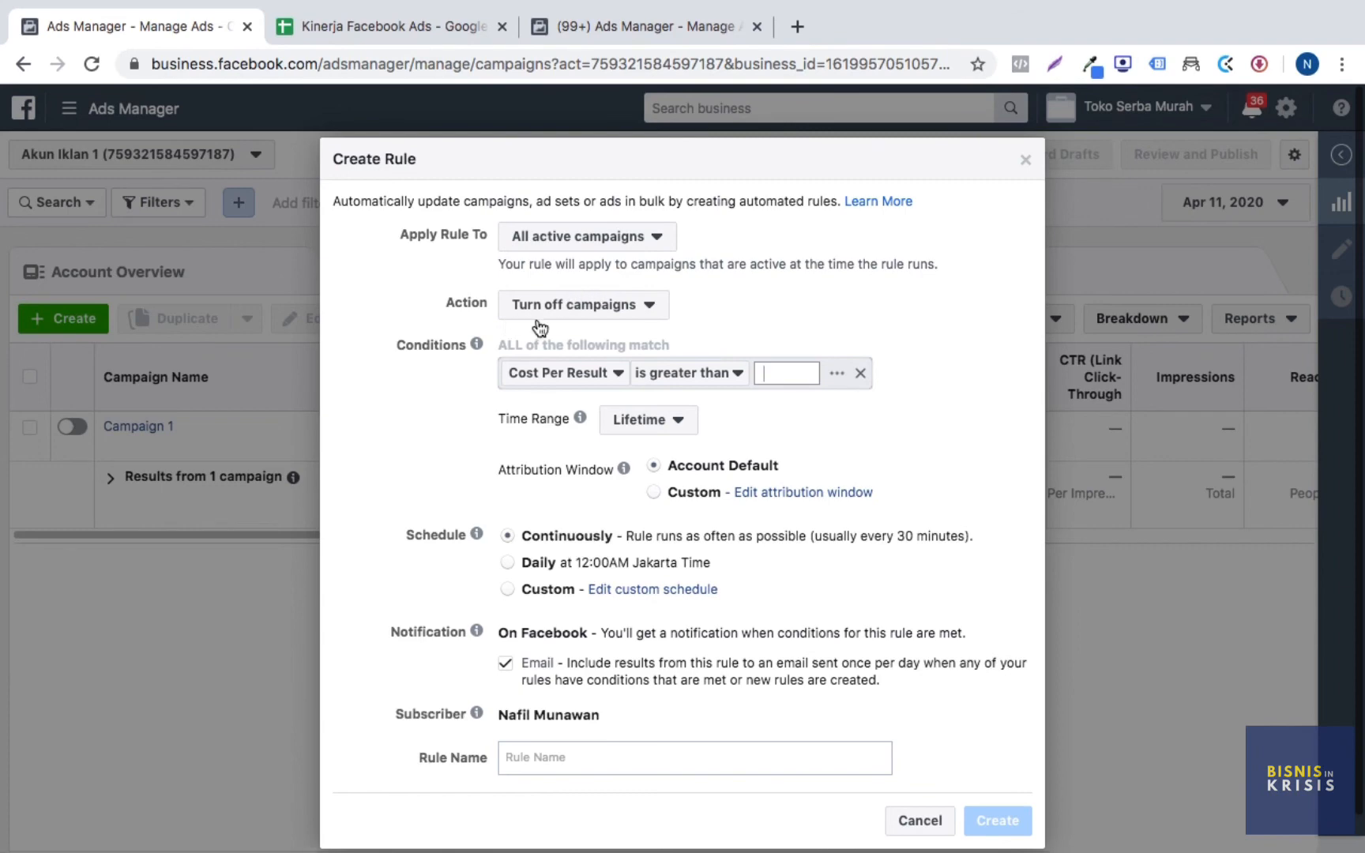
click(860, 373)
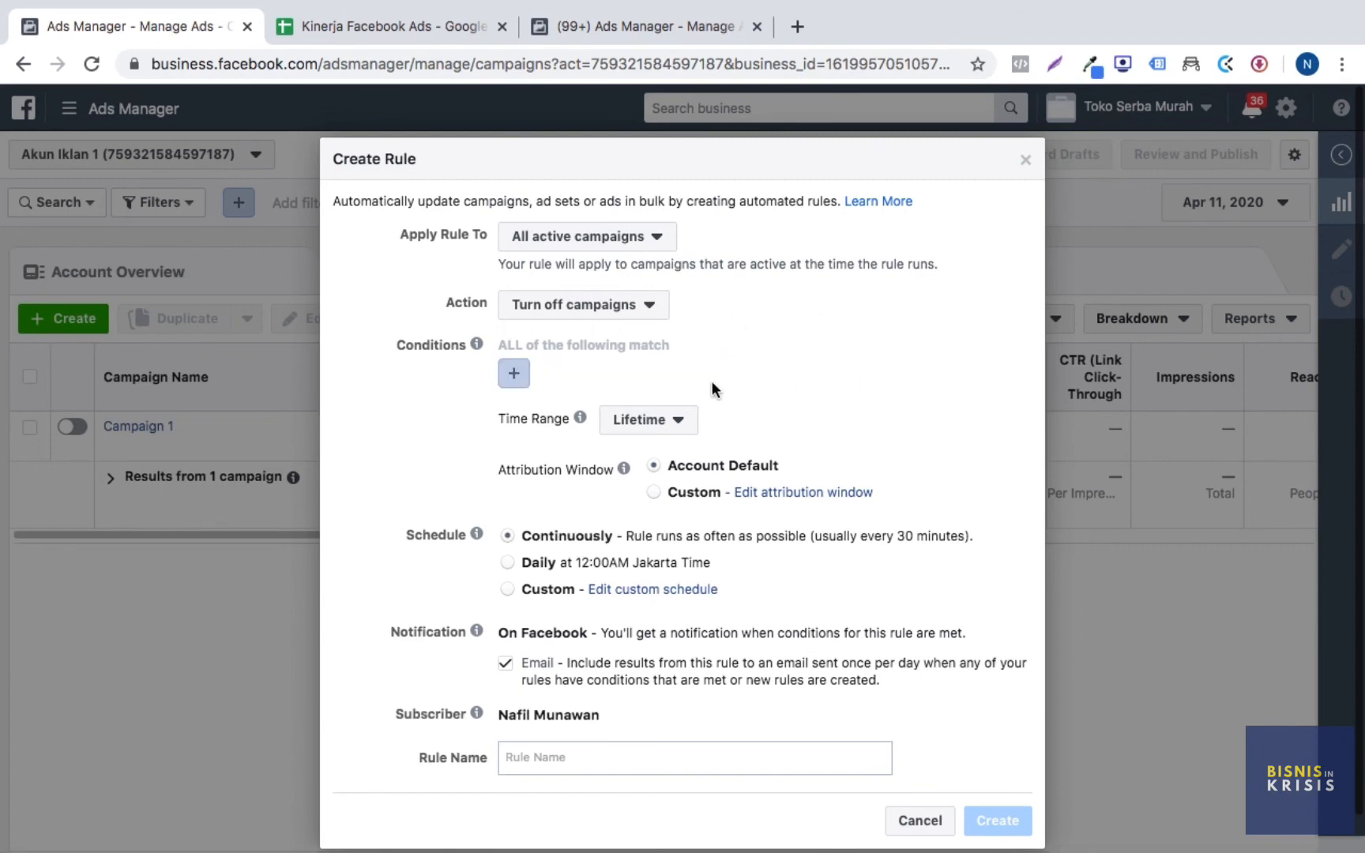
- Set the turn-off rule's time range to Today and its schedule to Daily at 12:00AM
click(673, 435)
click(681, 477)
click(509, 562)
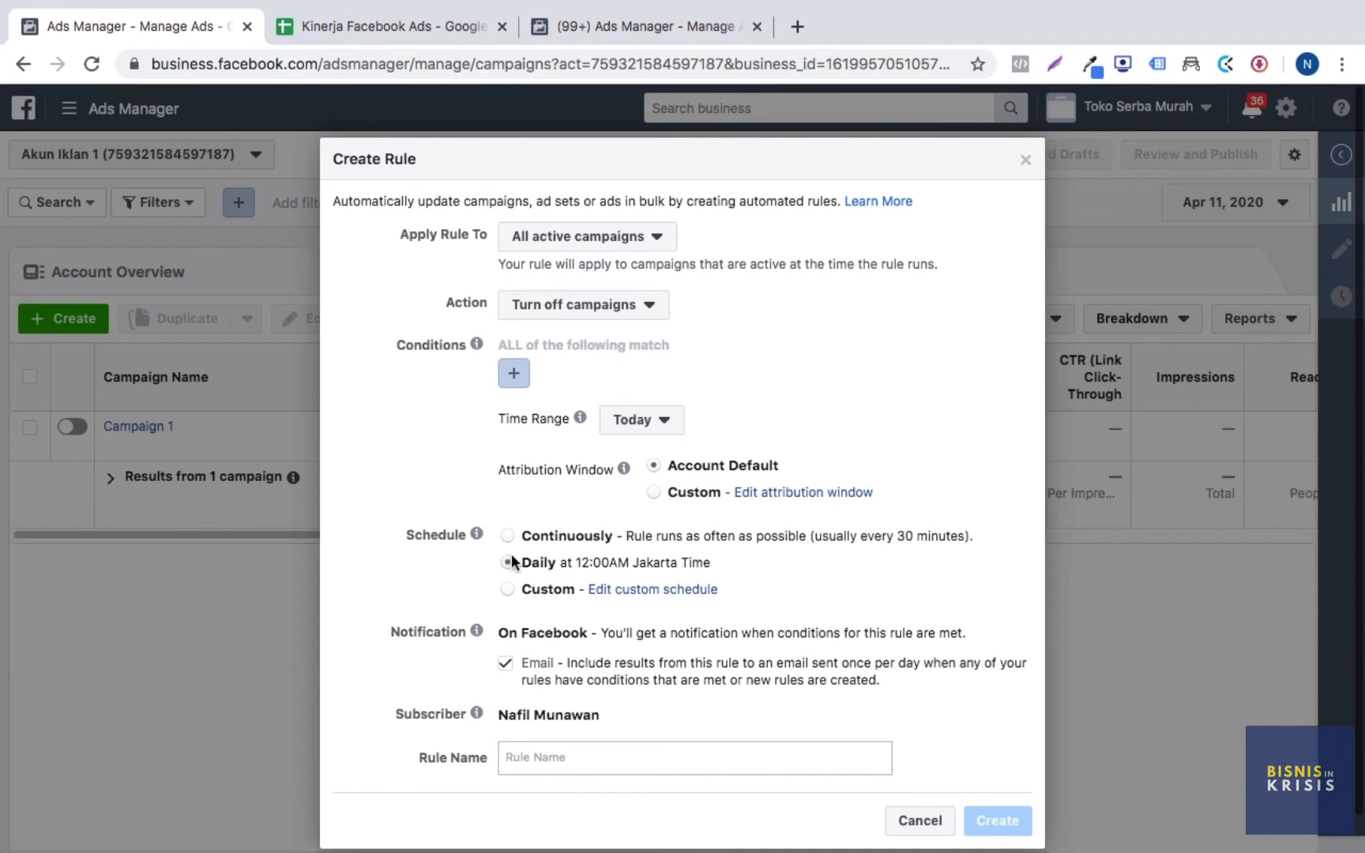
- Turn off the rule's email notification, create the rule as "MATI HARIAN" and dismiss the confirmation
click(508, 667)
click(545, 759)
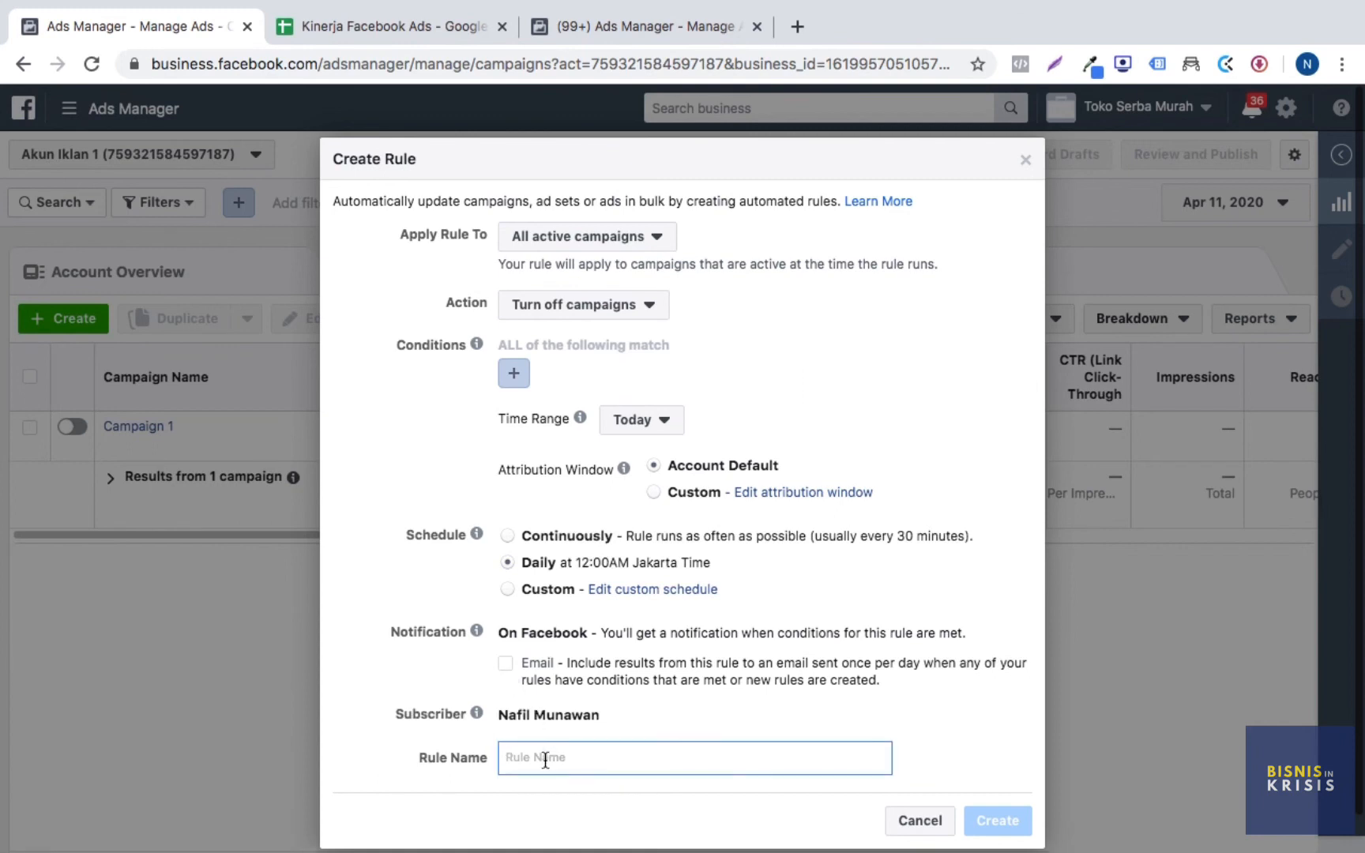
text(MAT)
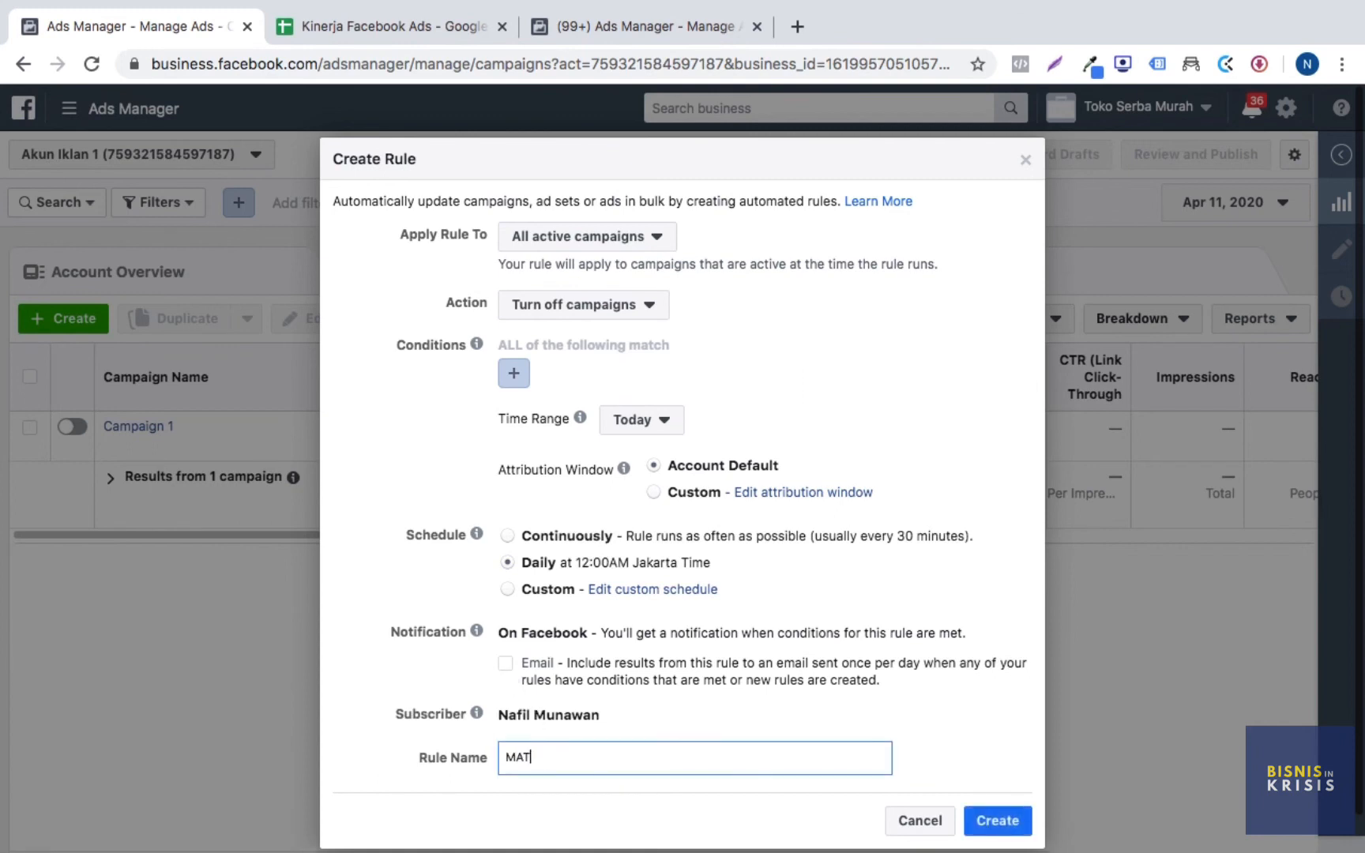
text(I HARIAN)
click(995, 819)
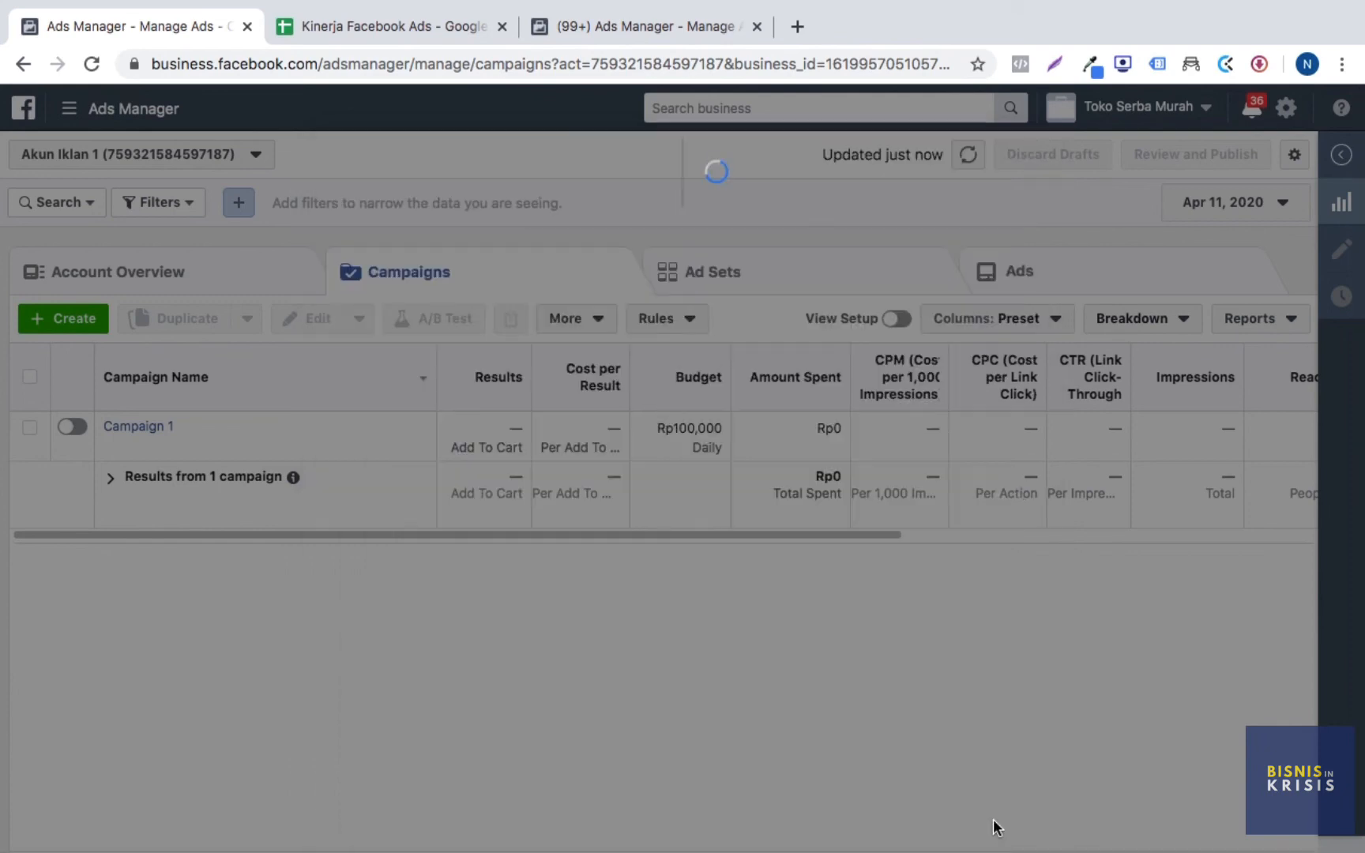
click(859, 331)
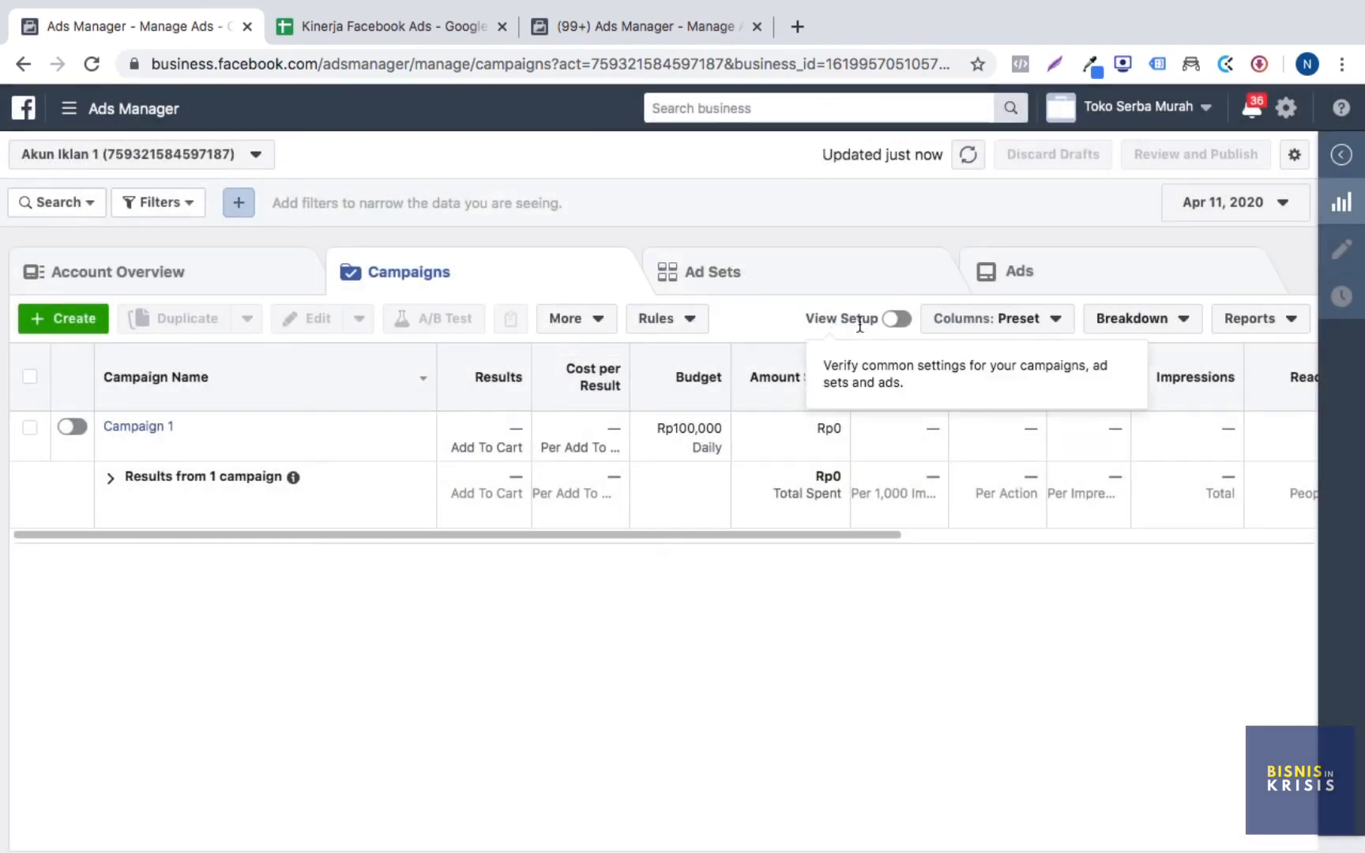
- Start another rule that turns off all active campaigns, with the condition that Results is smaller than 1
click(692, 324)
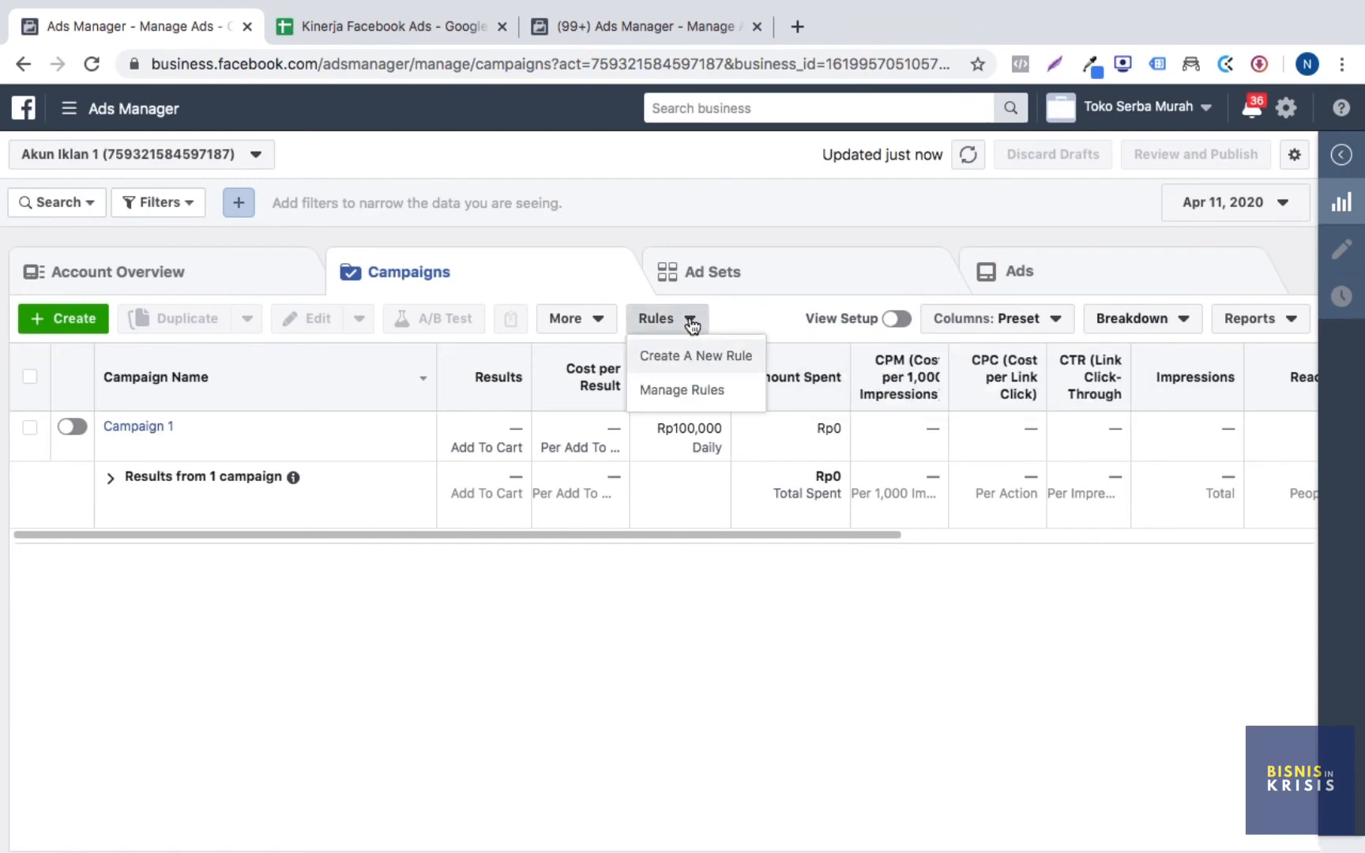
click(745, 319)
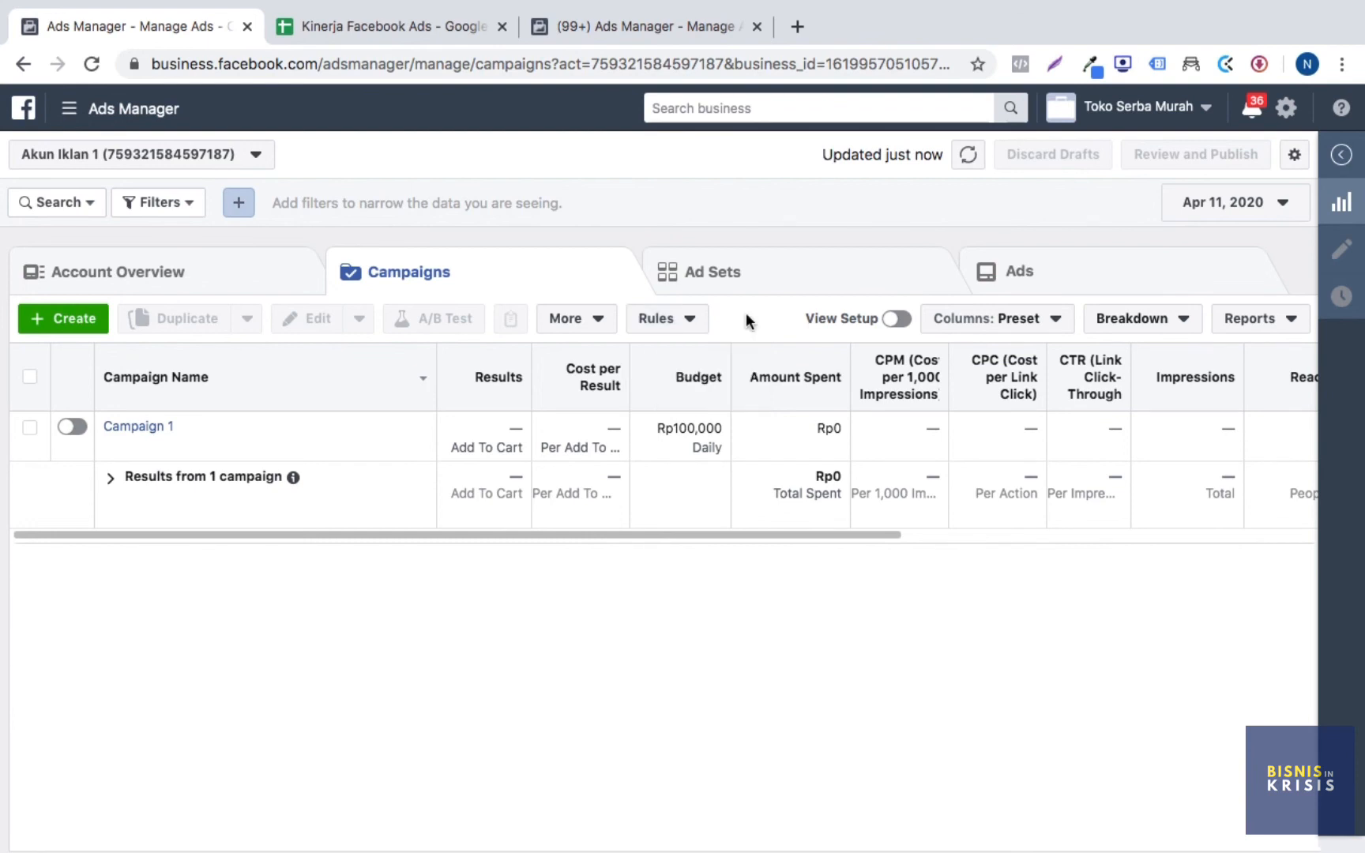
click(688, 322)
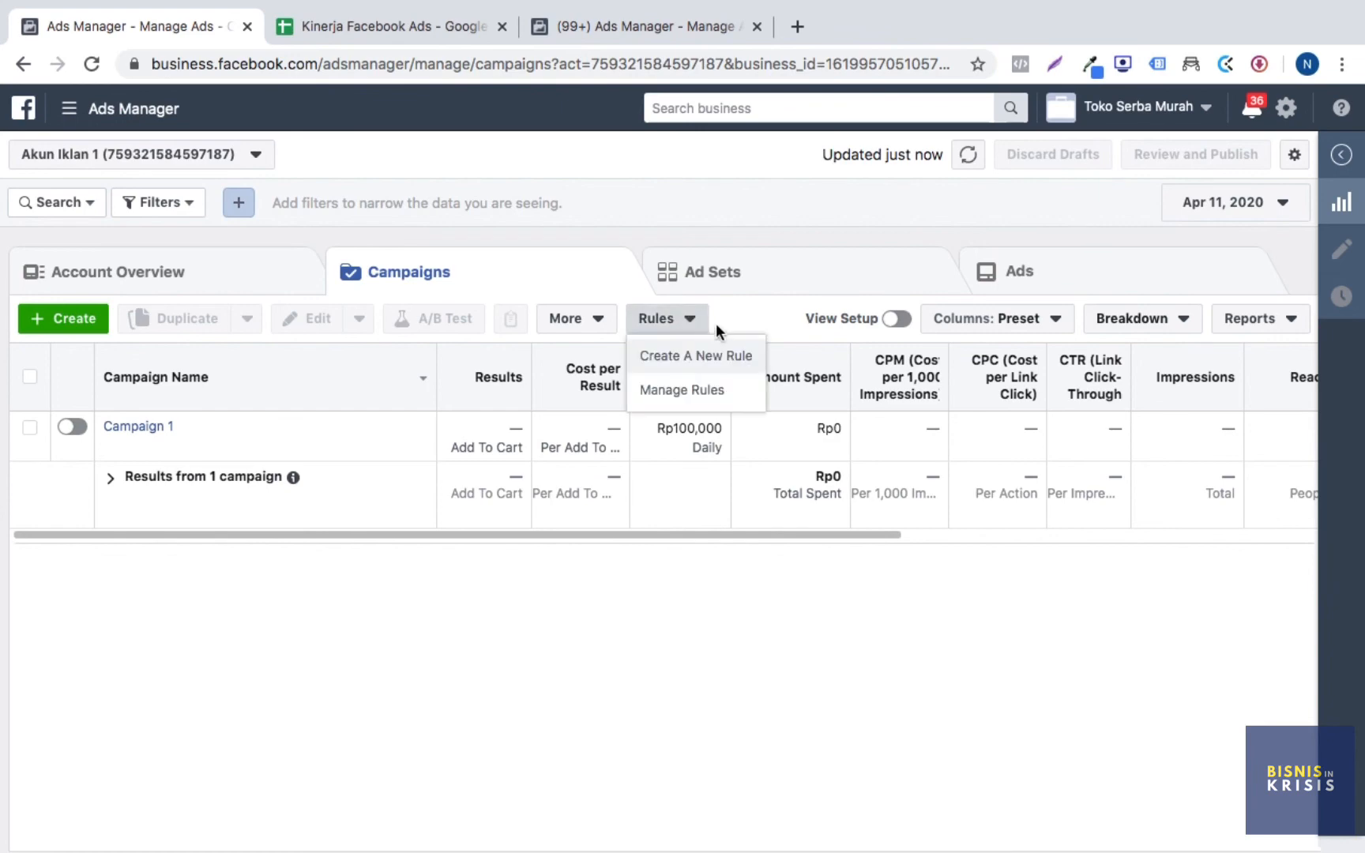
click(722, 364)
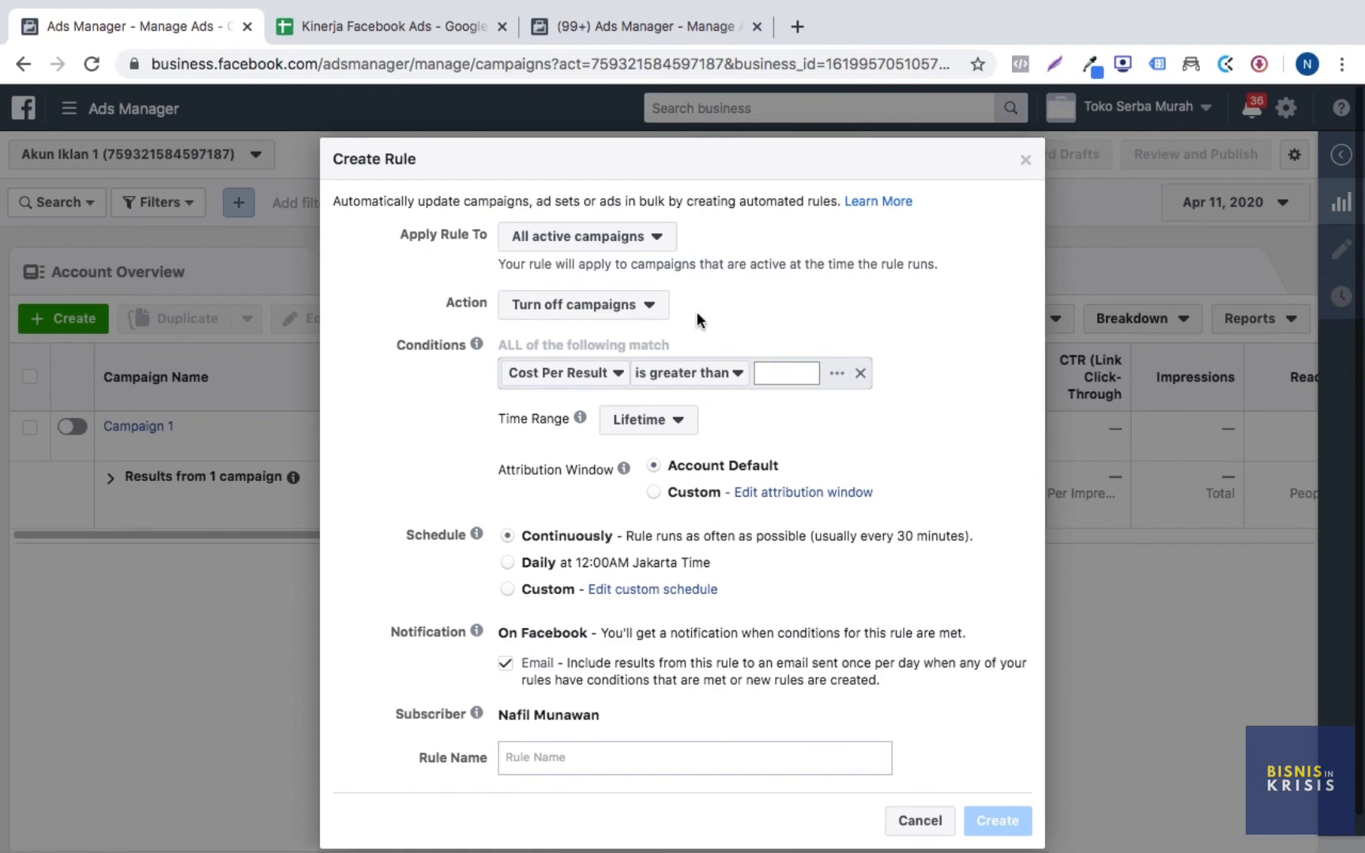
click(610, 371)
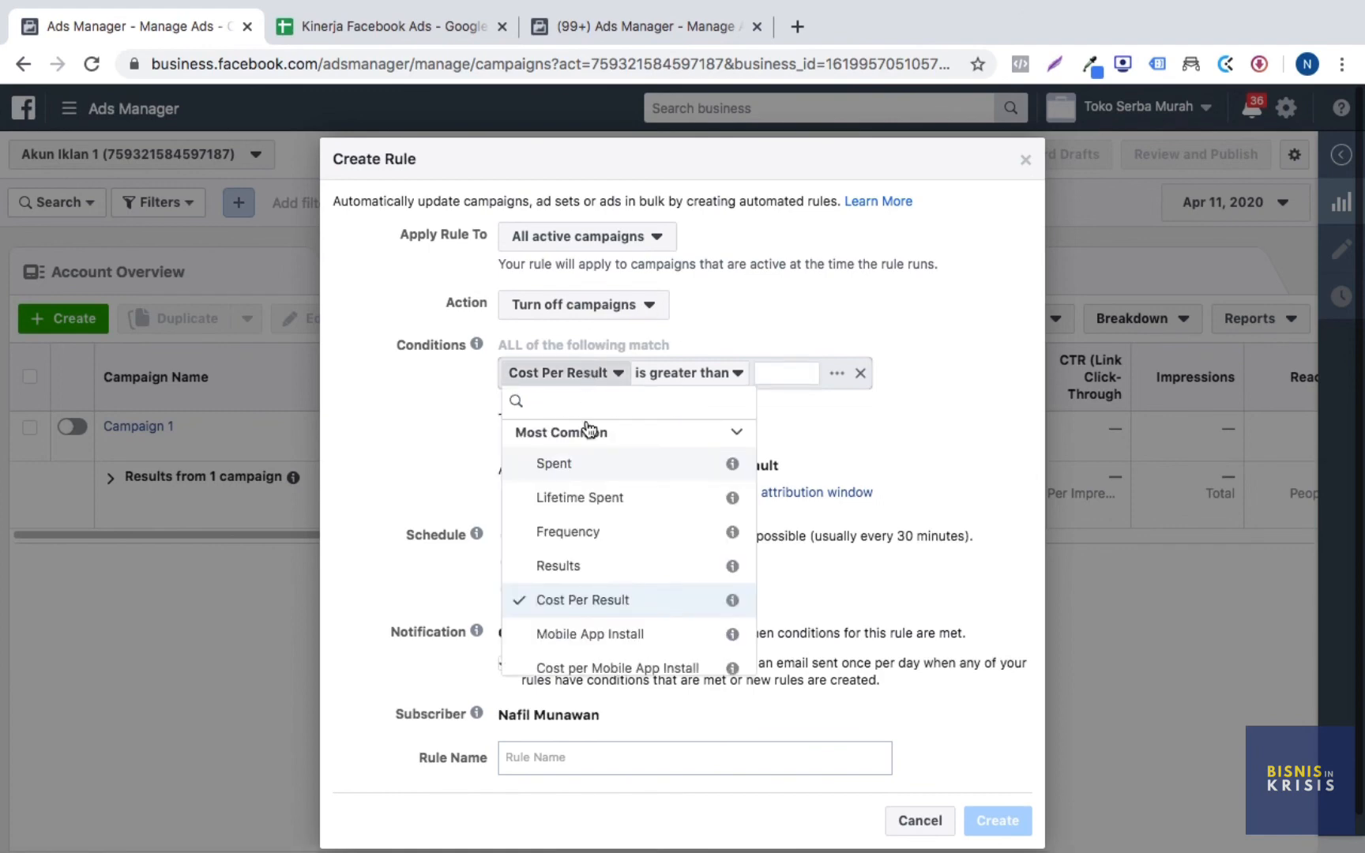
scroll(592, 553, down, 1)
click(574, 522)
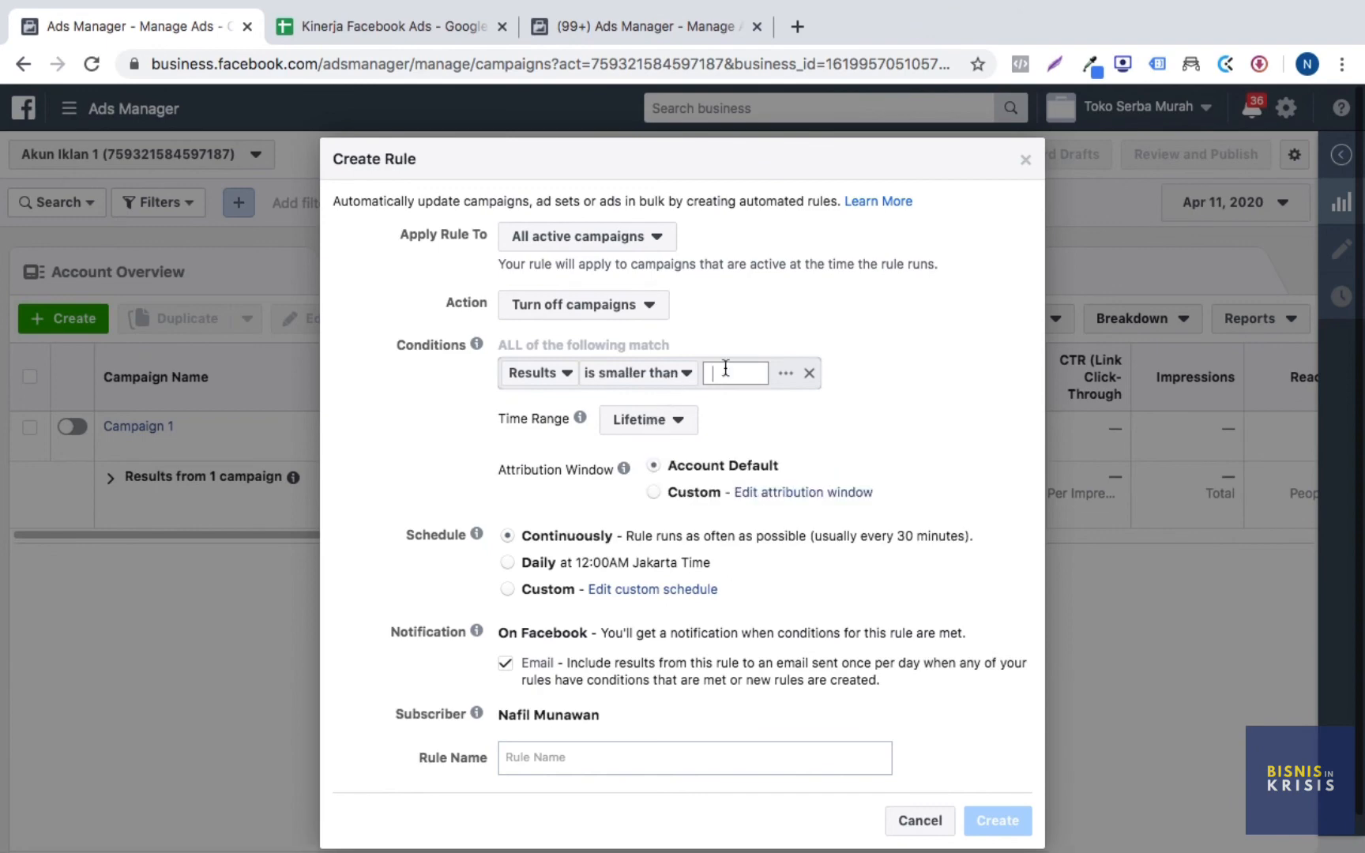
text(1)
click(825, 372)
- Add a second condition to the rule that Spent is greater than 15000
click(628, 373)
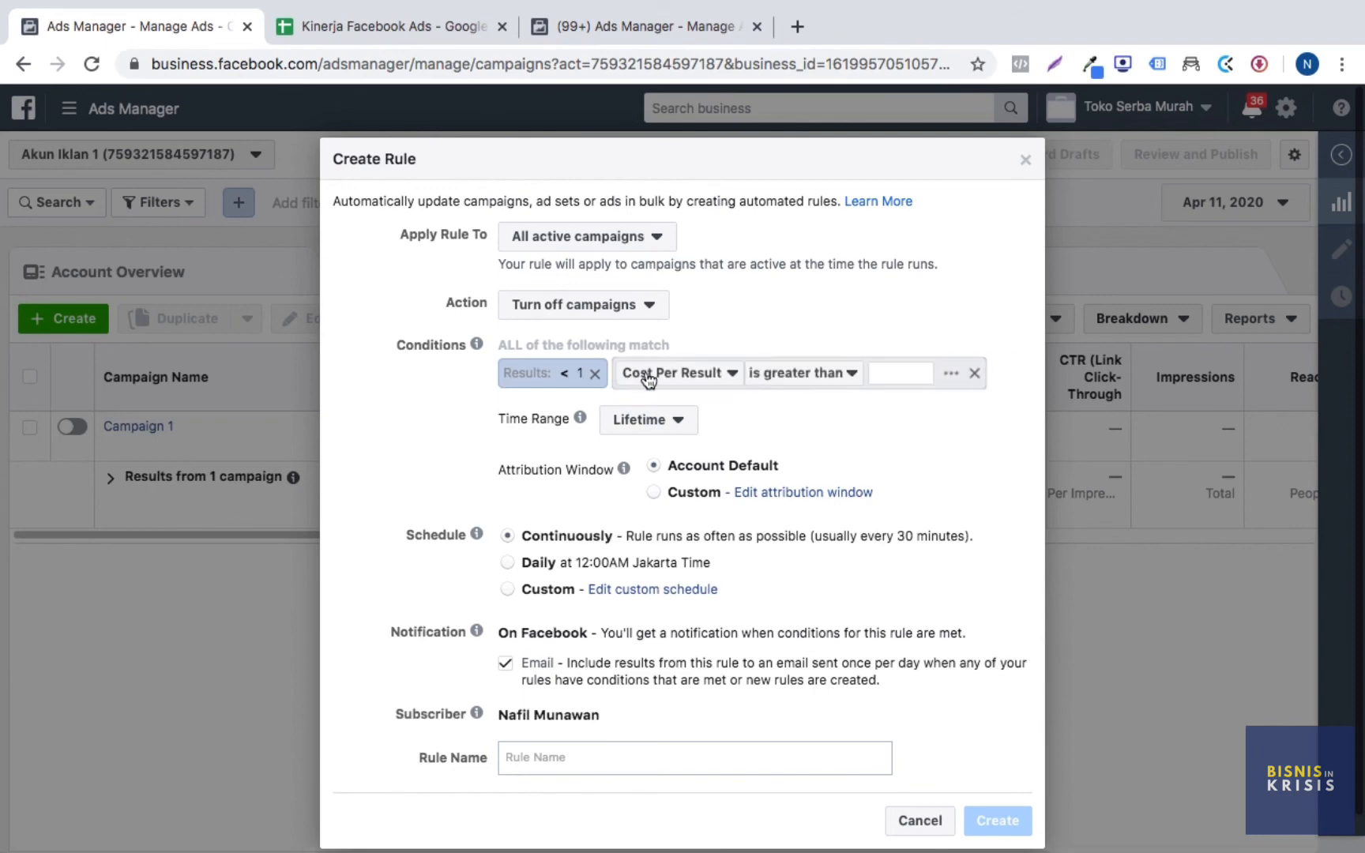
click(713, 374)
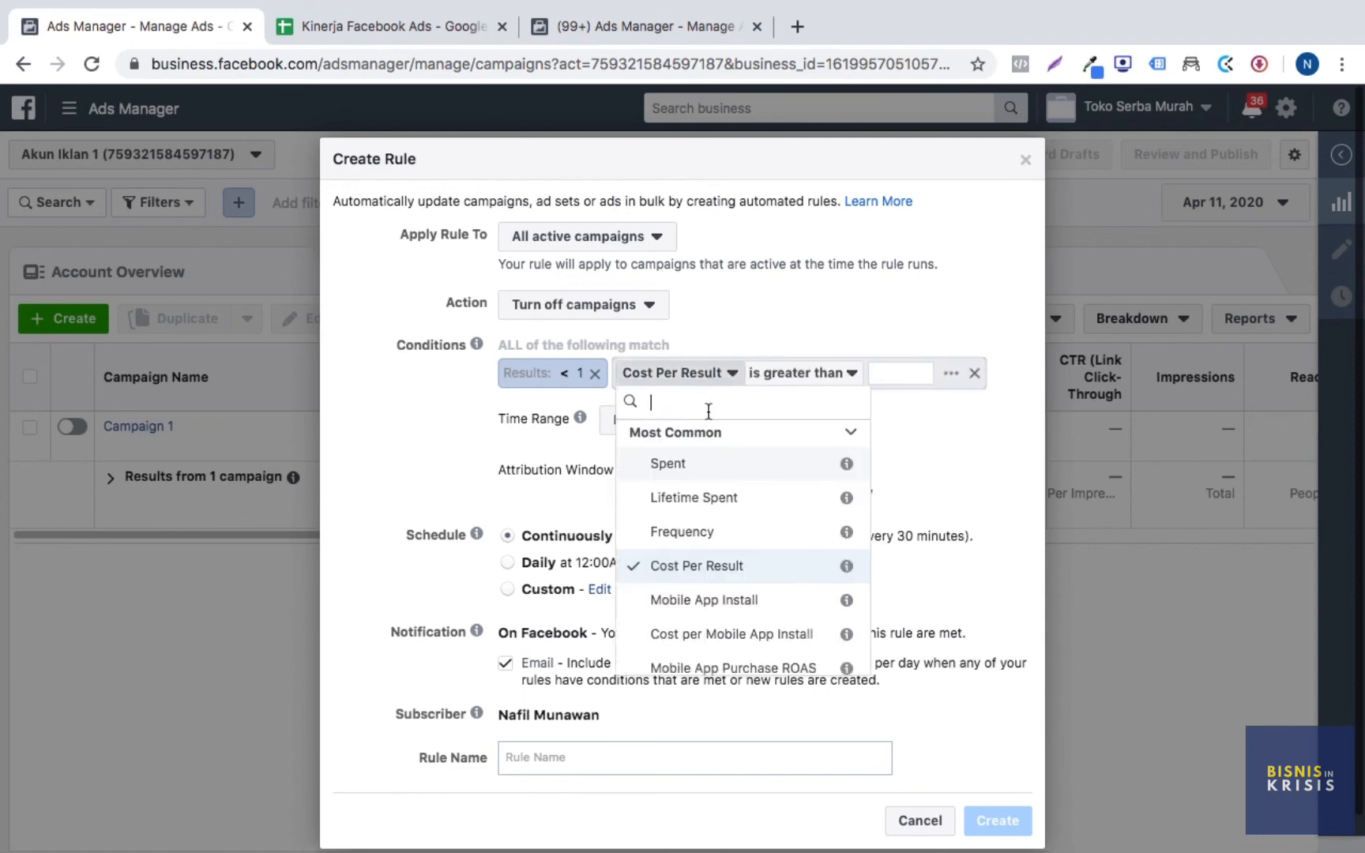
click(696, 463)
click(762, 373)
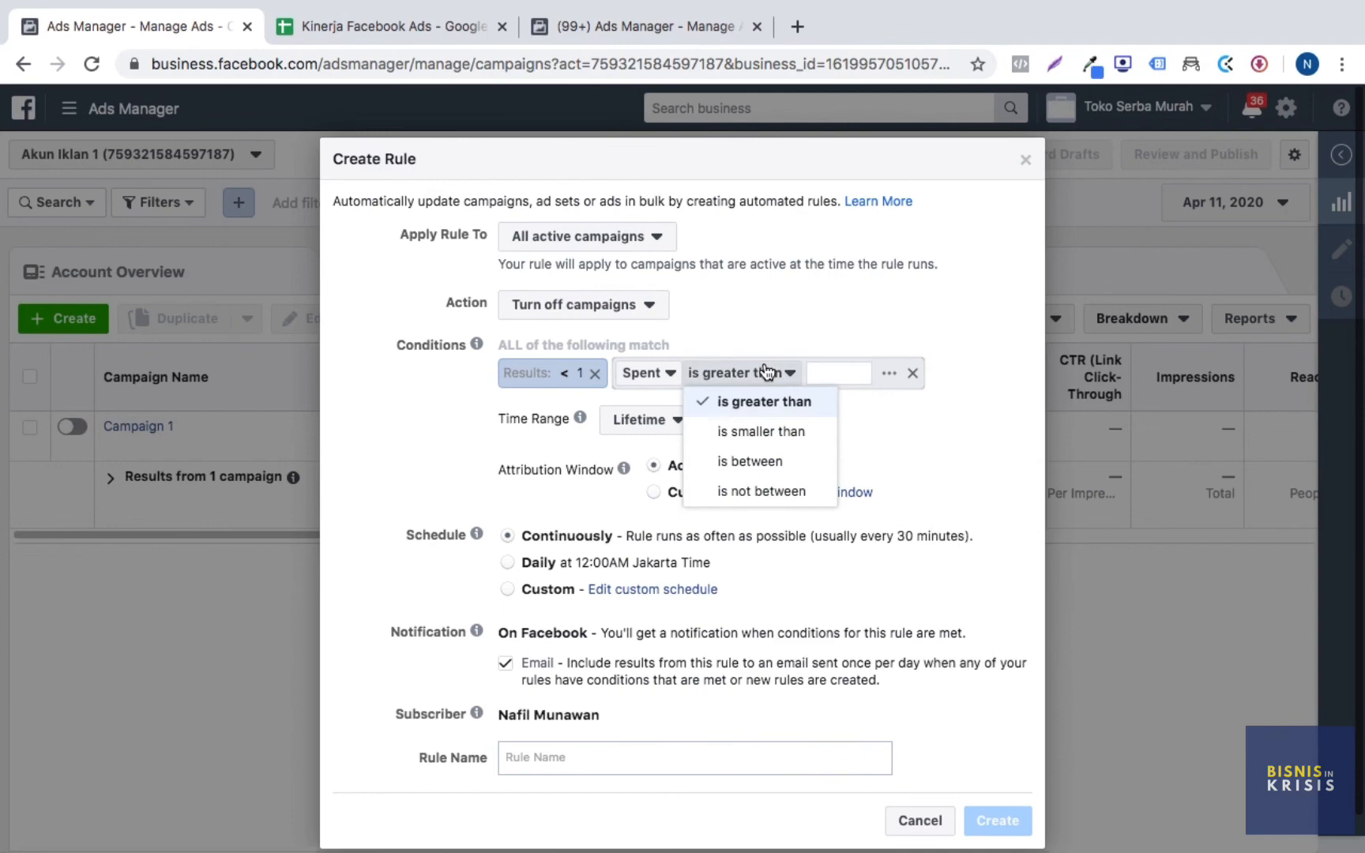
click(834, 369)
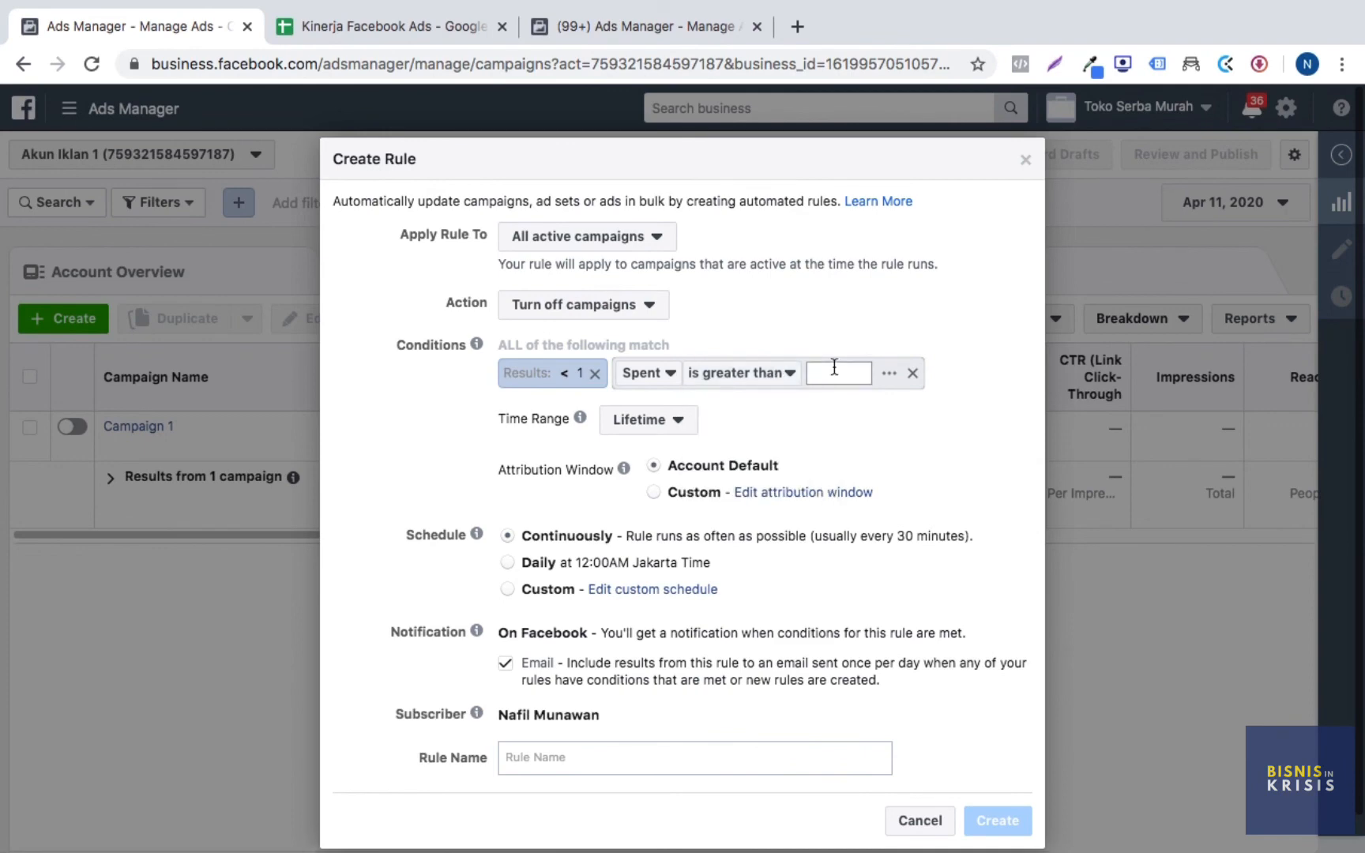
text(15000)
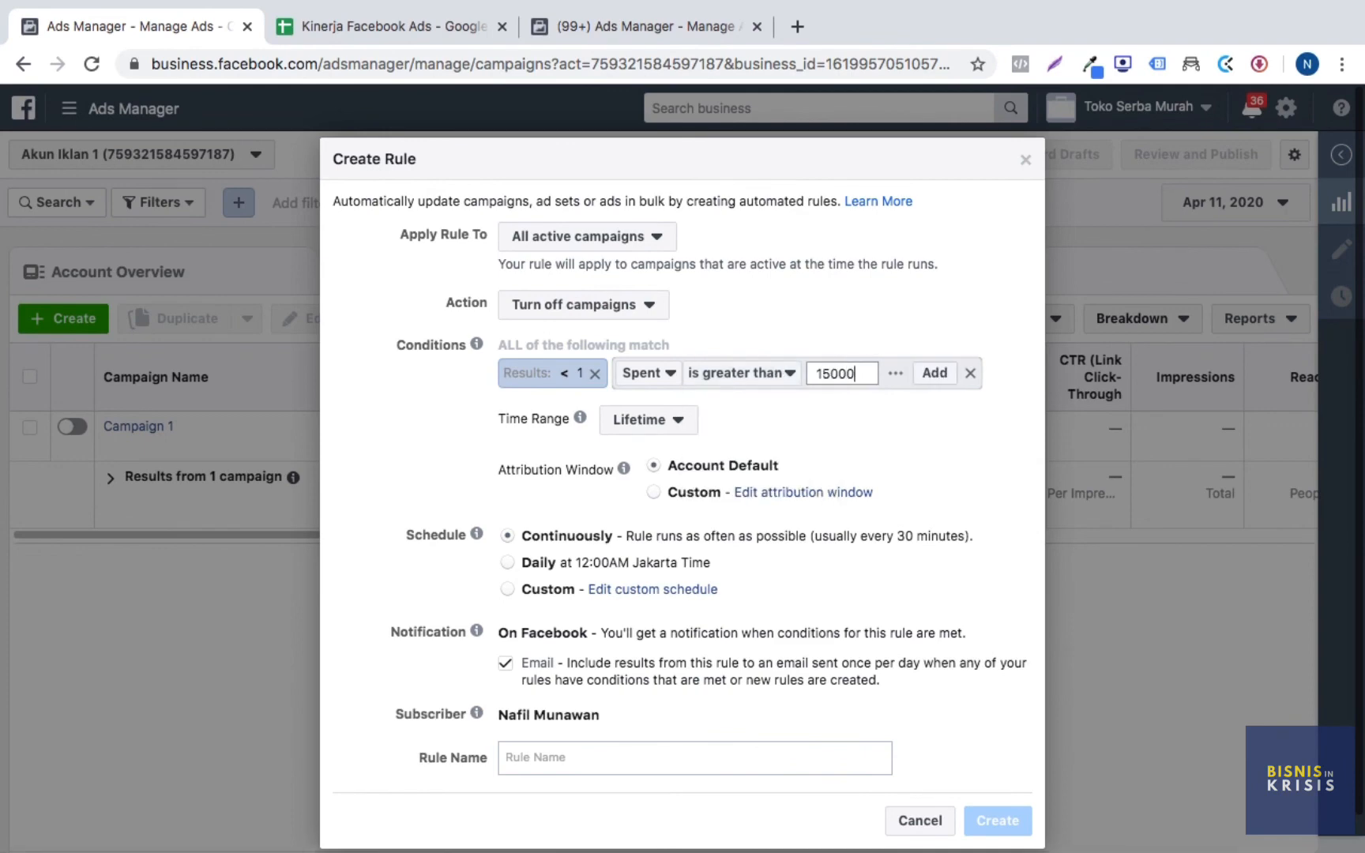
key(Return)
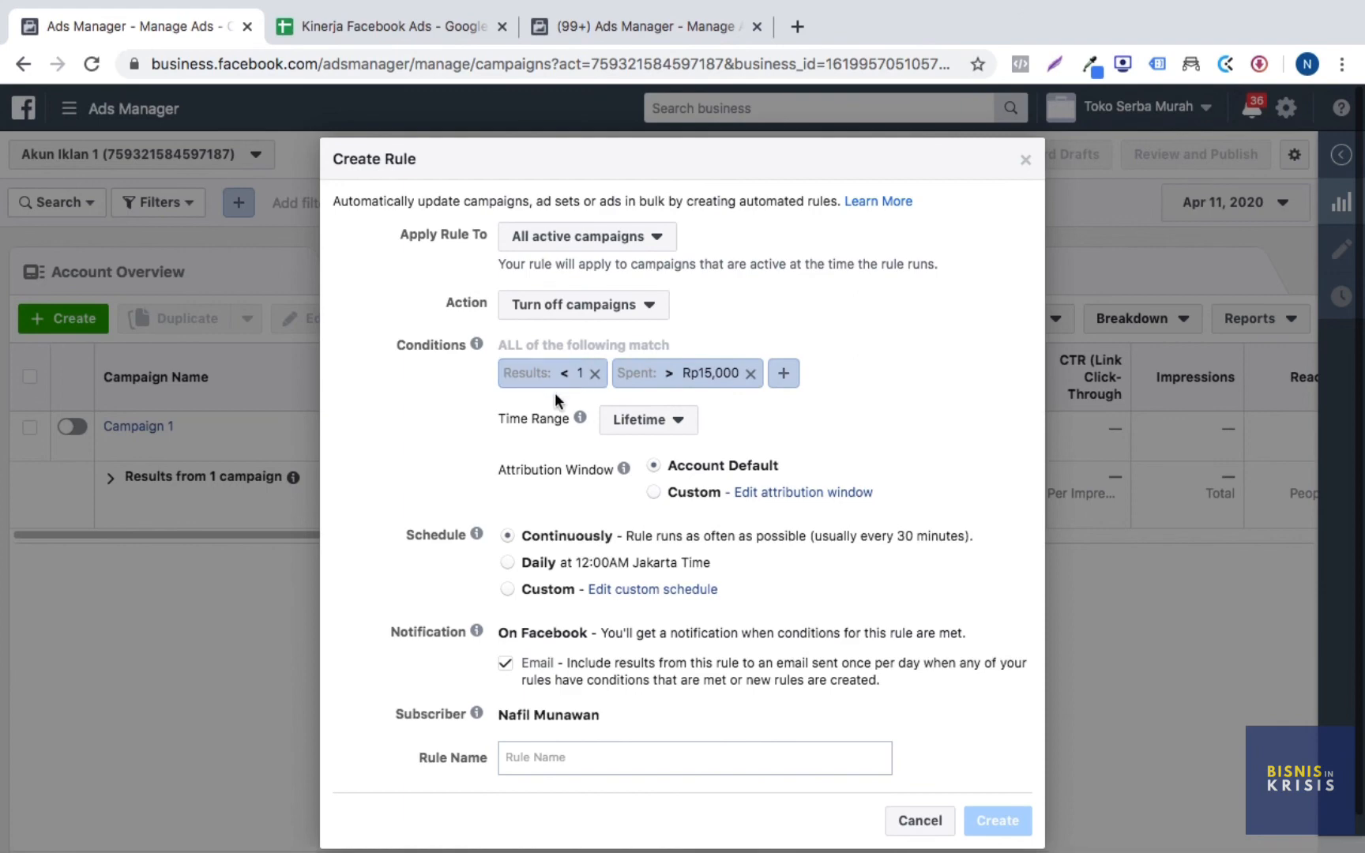
- Set the spending rule's time range to Today and turn off its email notification
click(657, 419)
click(652, 480)
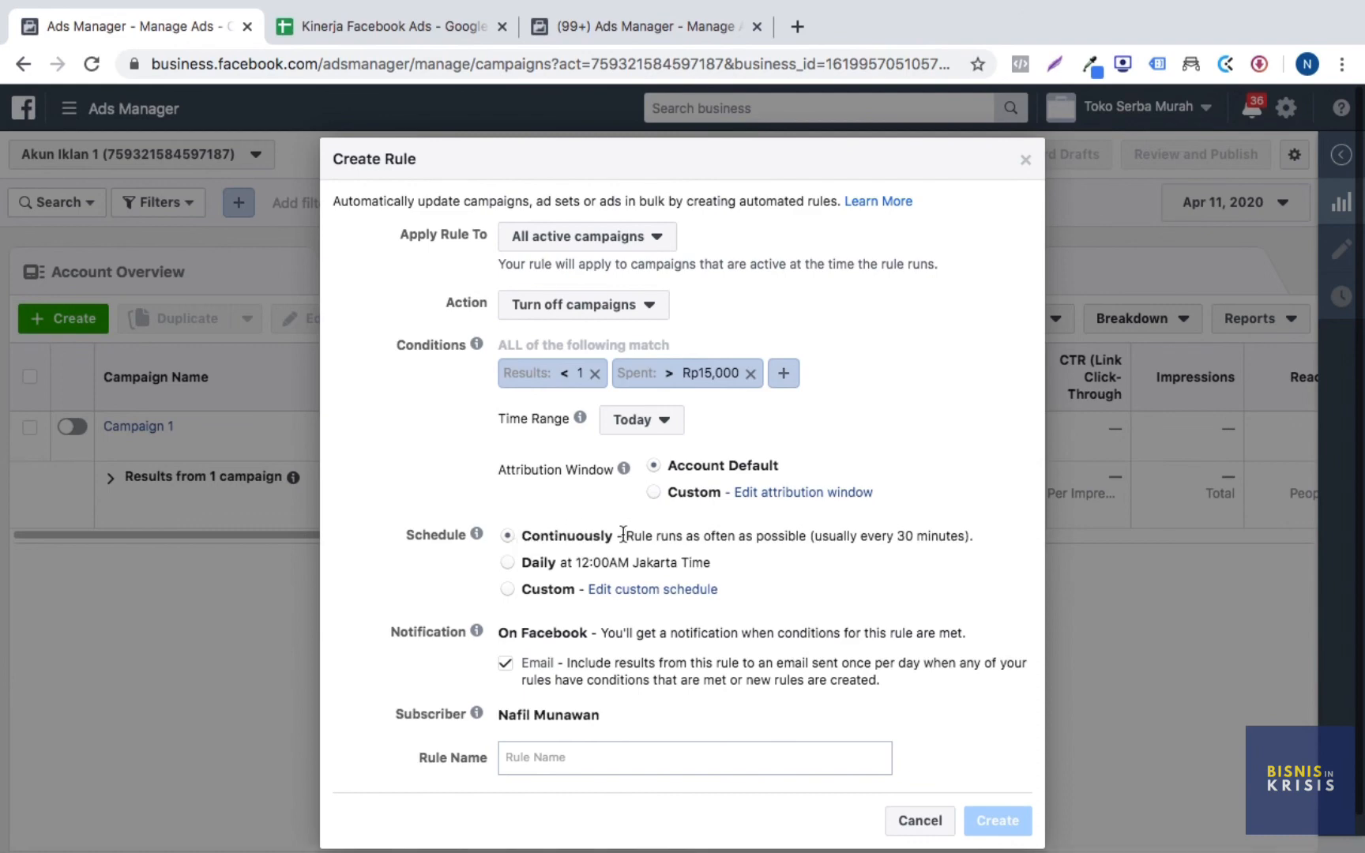
click(505, 663)
- Name the rule "MATIKAN SPENDING 15ribu", create it and dismiss the confirmation
click(564, 751)
text(MATIK)
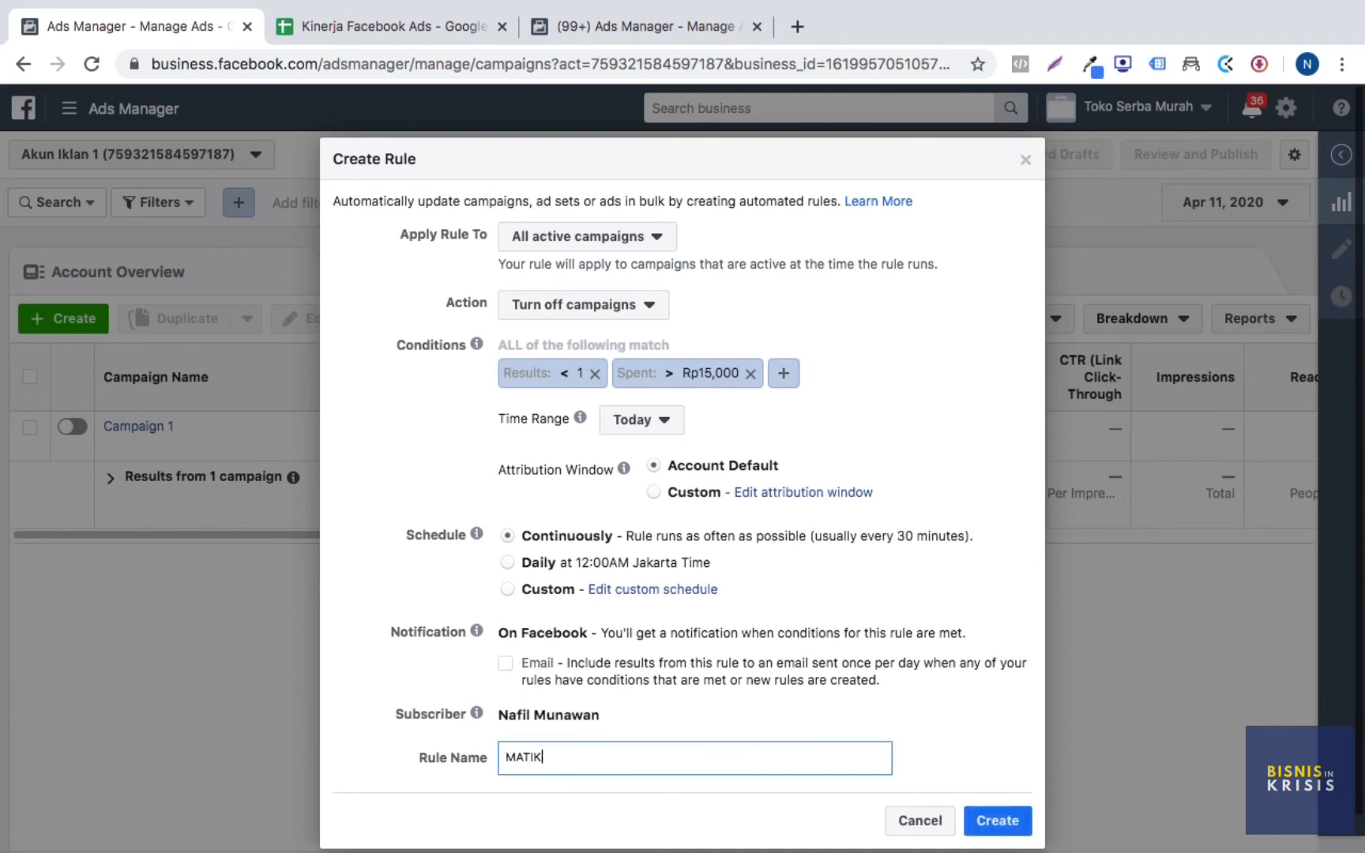
text(AN SPENDING 150)
key(BackSpace)
text(ribu)
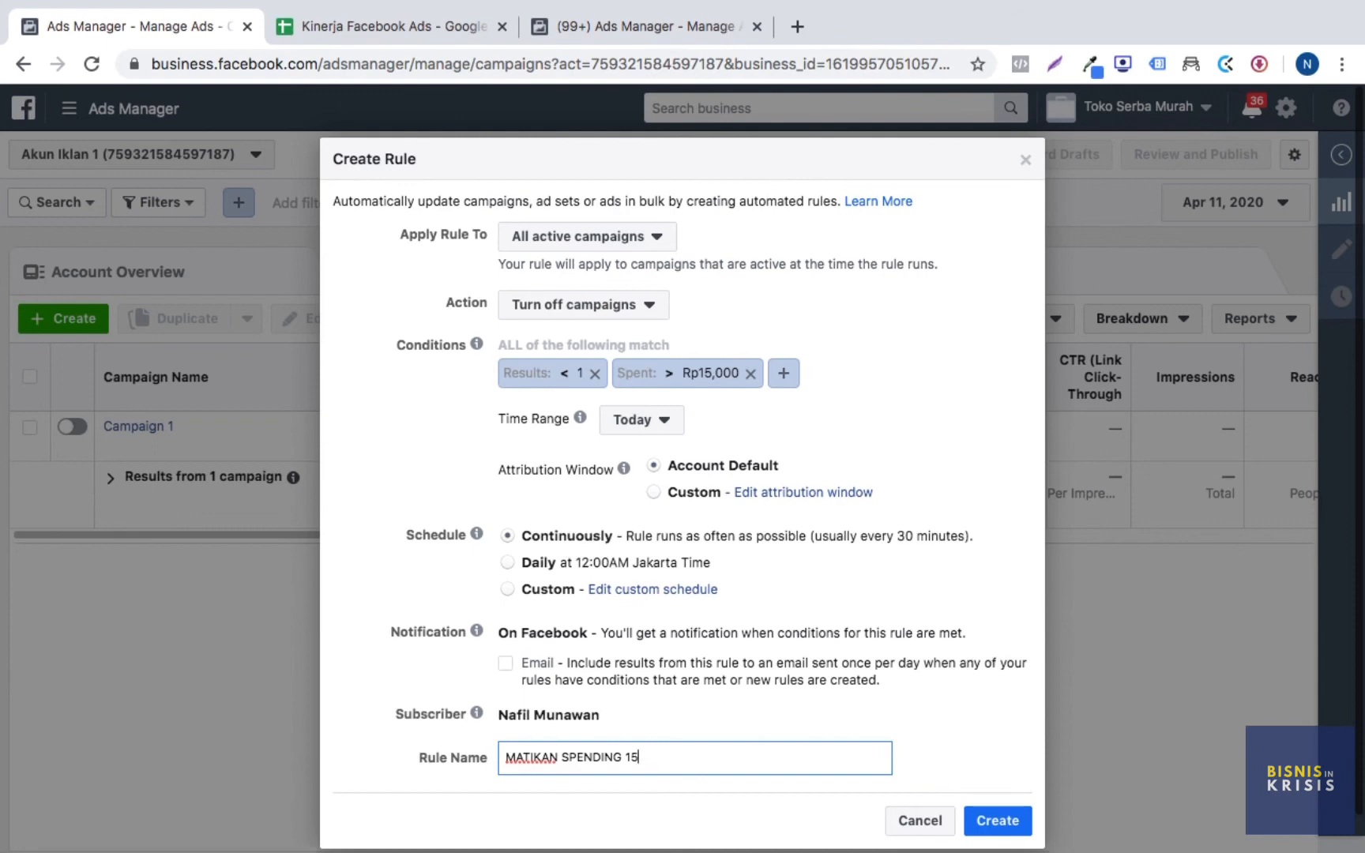
mouse_move(956, 809)
click(997, 817)
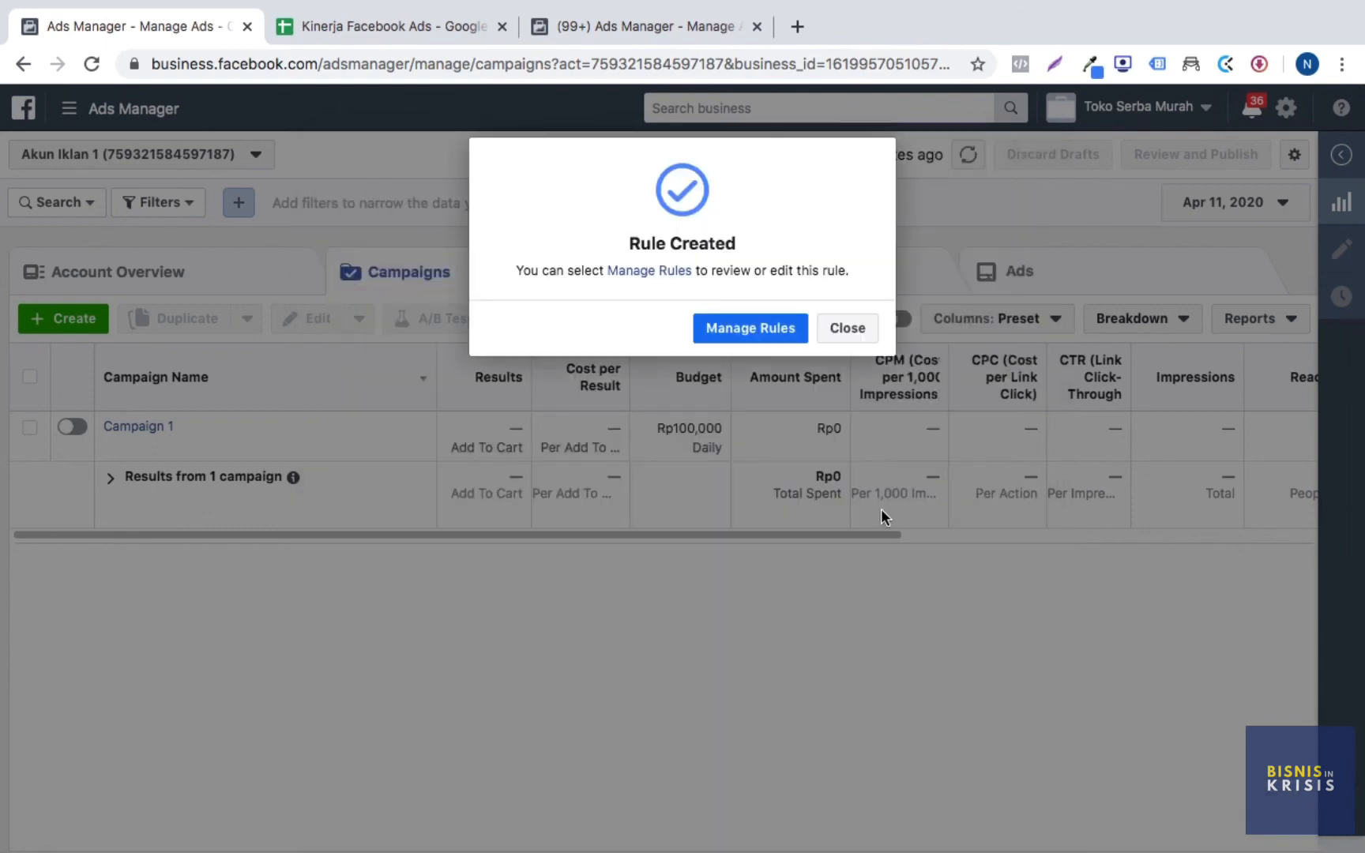
click(847, 329)
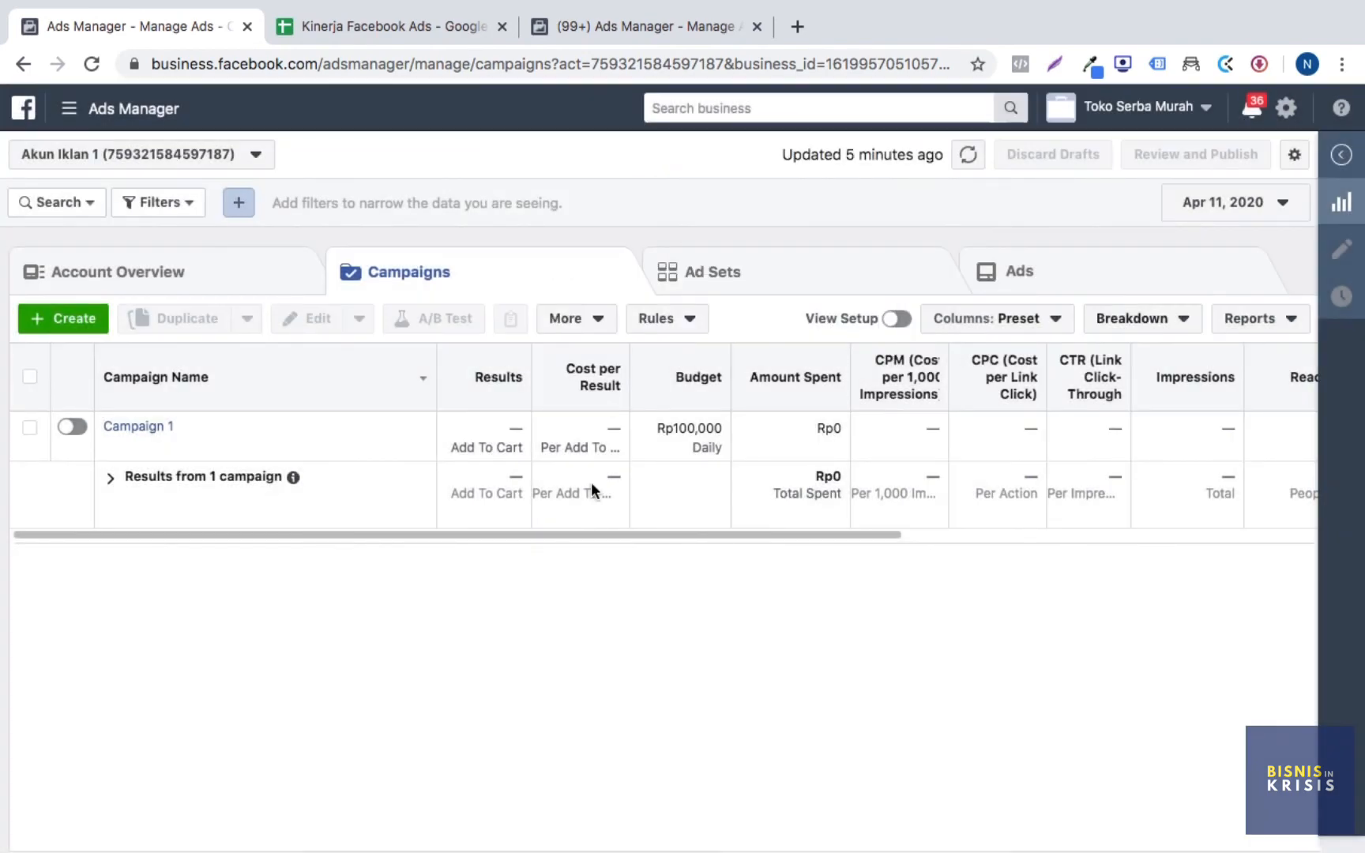